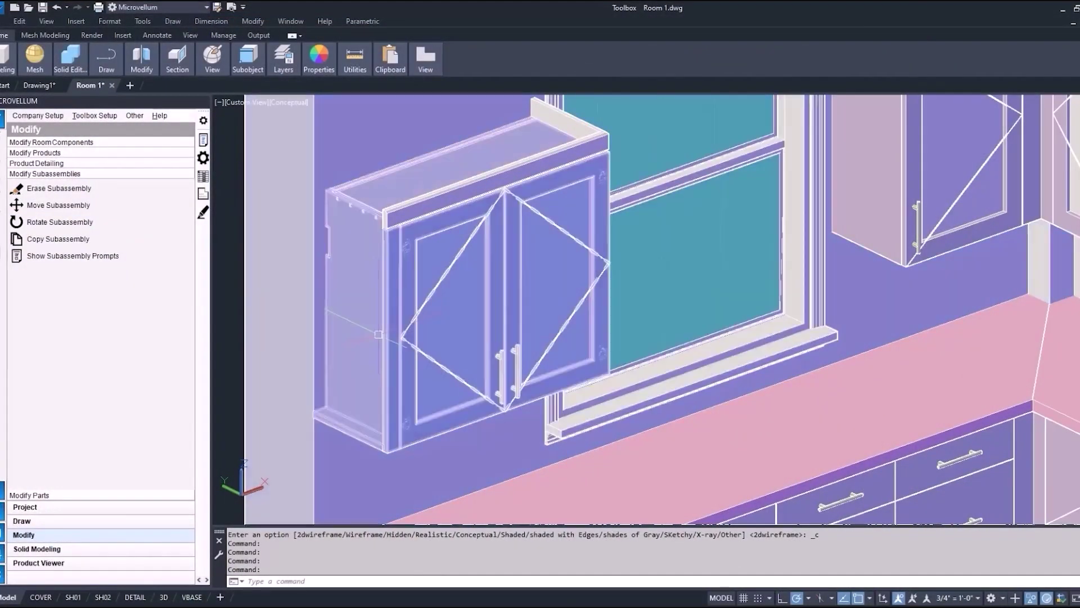
- Switch the viewport visual style to 2D Wireframe
{"action": "scroll", "coordinate": [388, 344], "scroll_direction": "up", "scroll_amount": 5}
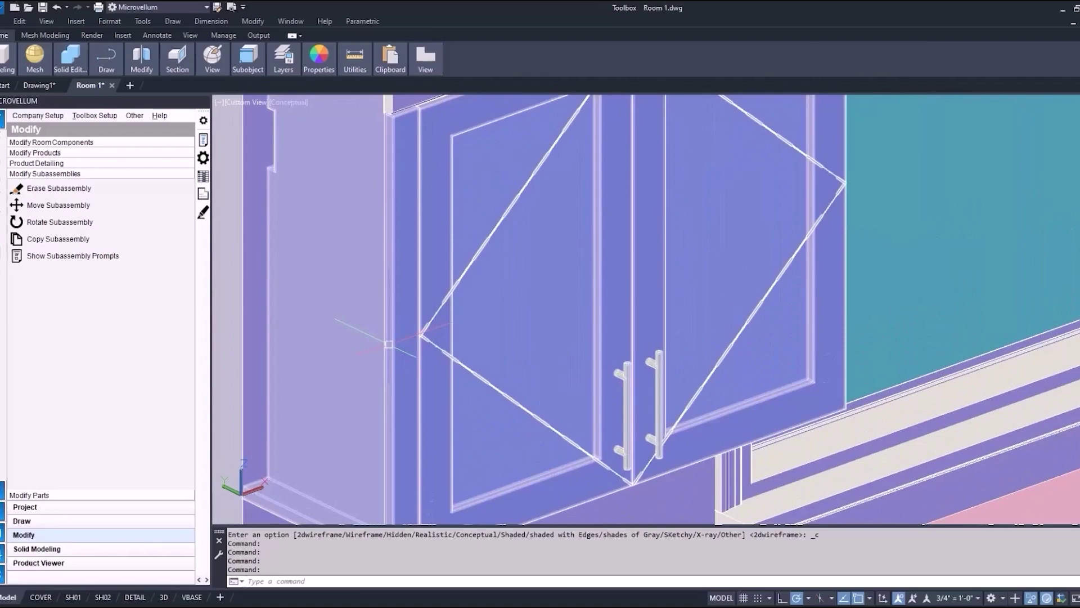
{"action": "scroll", "coordinate": [389, 344], "scroll_direction": "down", "scroll_amount": 3}
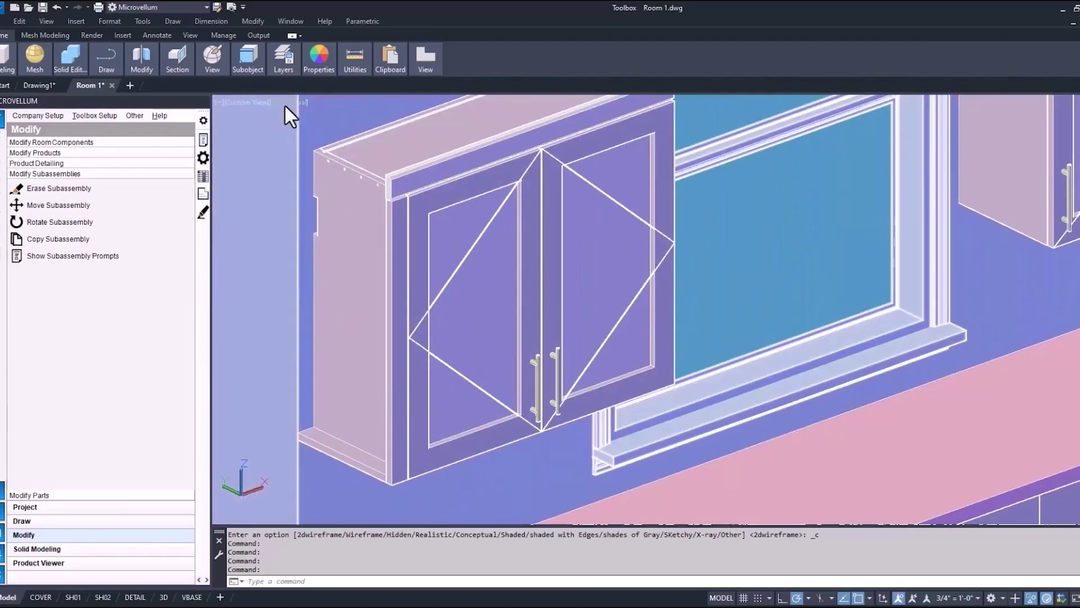
{"action": "left_click", "coordinate": [285, 103]}
{"action": "left_click", "coordinate": [306, 116]}
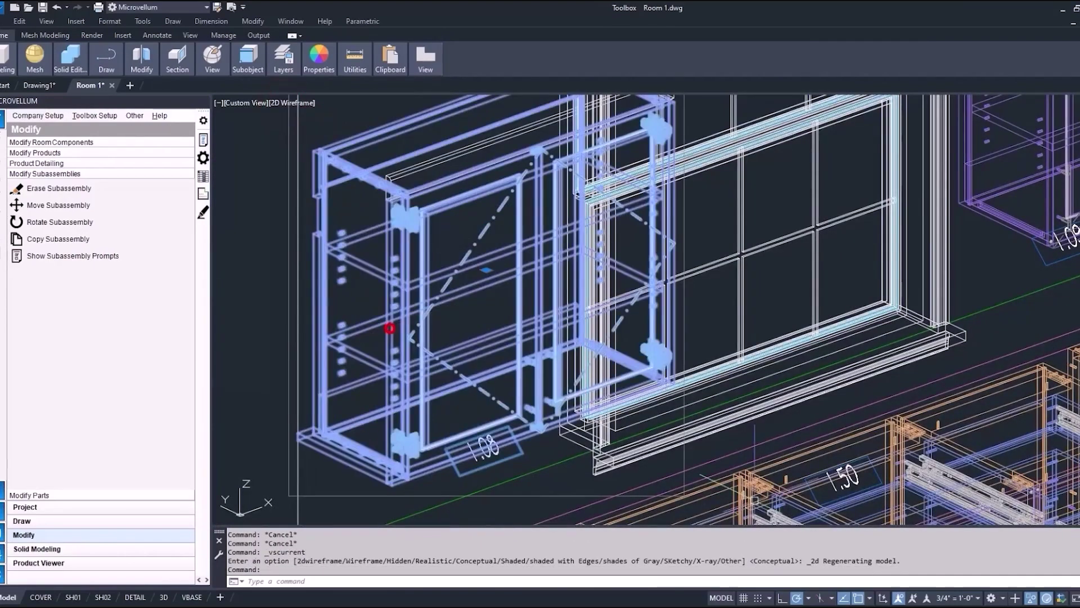
- Isolate the wall cabinet so it shows alone, and start Product Prompts
{"action": "left_click", "coordinate": [1032, 598]}
{"action": "left_click", "coordinate": [1024, 561]}
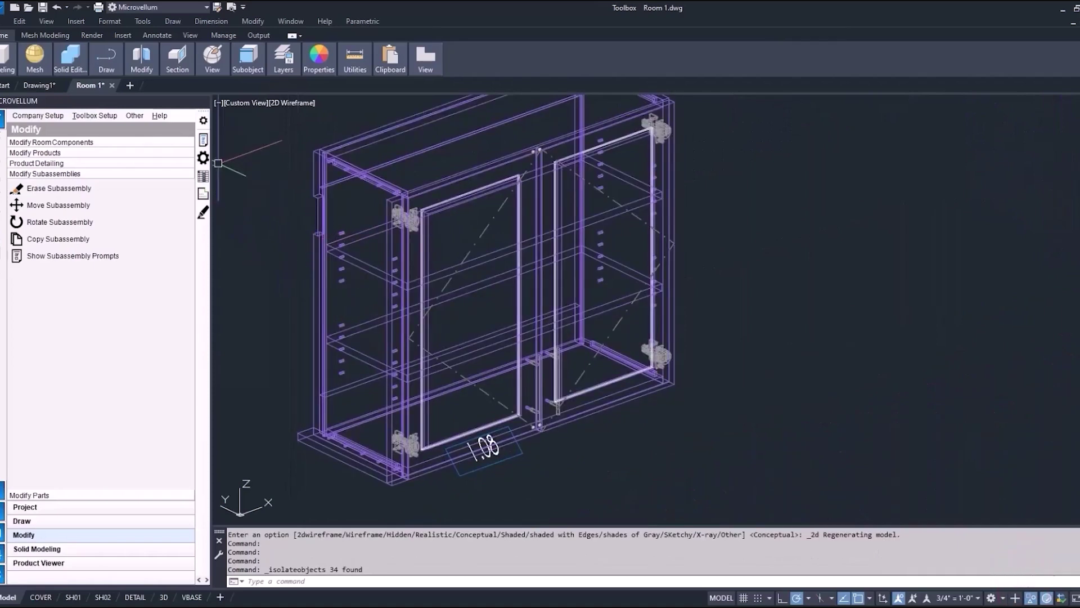
{"action": "left_click", "coordinate": [203, 140]}
- Pick the Upper 2 Door Glass Door cabinet and open its Subassemblies list
{"action": "left_click", "coordinate": [393, 323]}
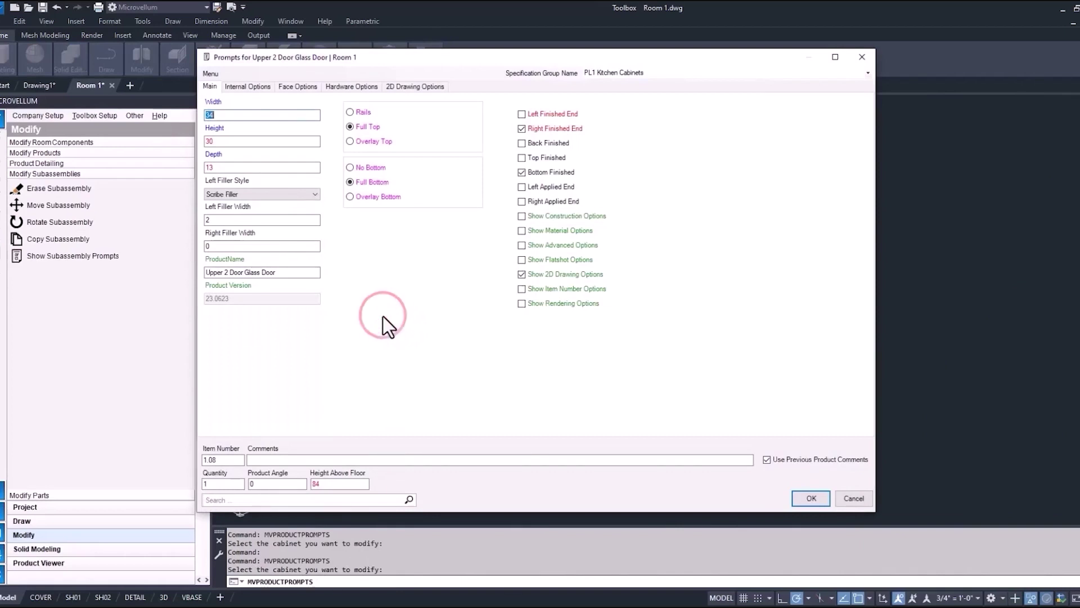
{"action": "right_click", "coordinate": [383, 316]}
{"action": "left_click", "coordinate": [437, 360]}
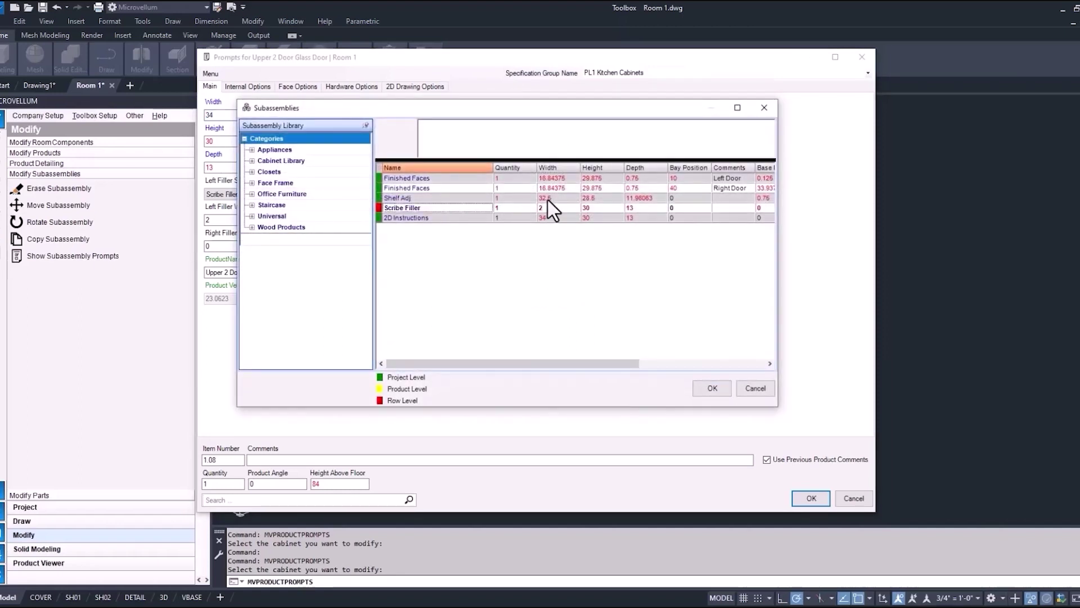
- Check the Shelf Adj width and the Scribe Filler height and depth formulas
{"action": "left_click", "coordinate": [548, 199]}
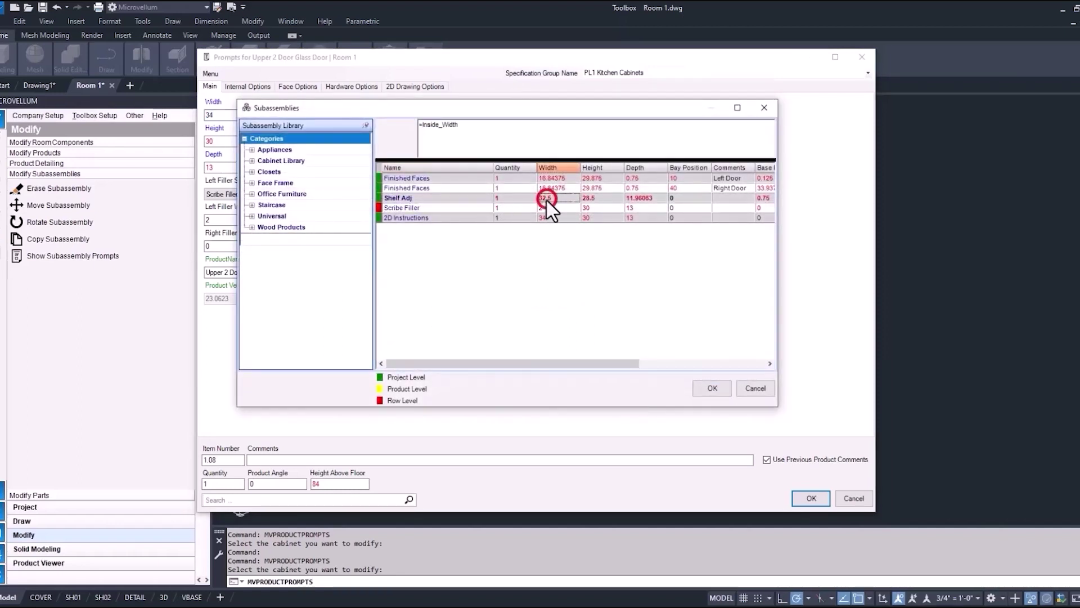
{"action": "left_click", "coordinate": [596, 208]}
{"action": "left_click", "coordinate": [643, 208]}
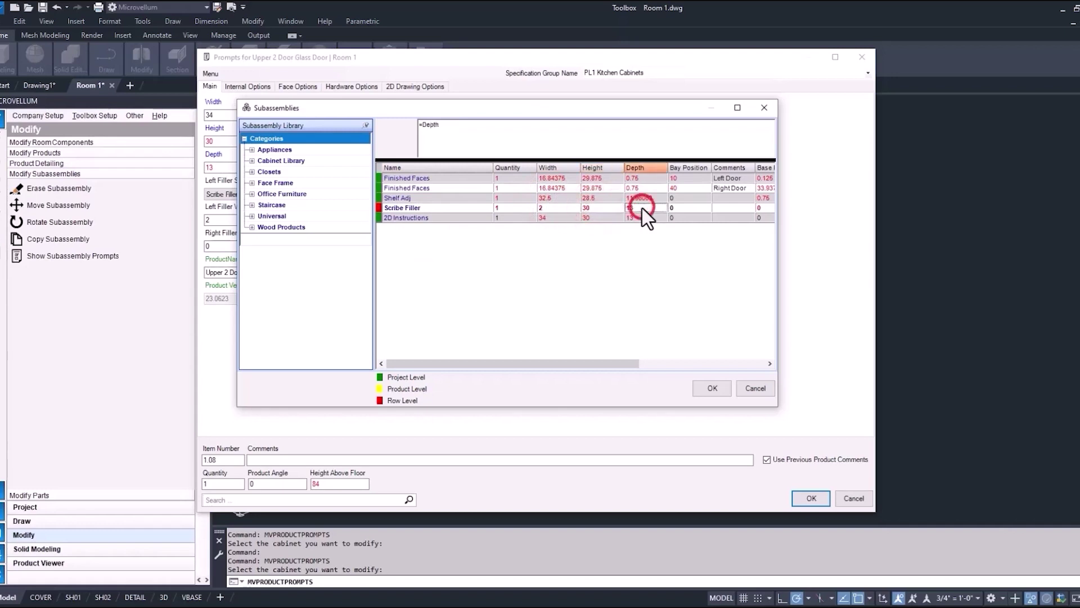
{"action": "left_click_drag", "start_coordinate": [625, 366], "coordinate": [563, 366]}
- Add A New Subassembly from Universal > Universal Non Insert to the cabinet
{"action": "left_click", "coordinate": [252, 216]}
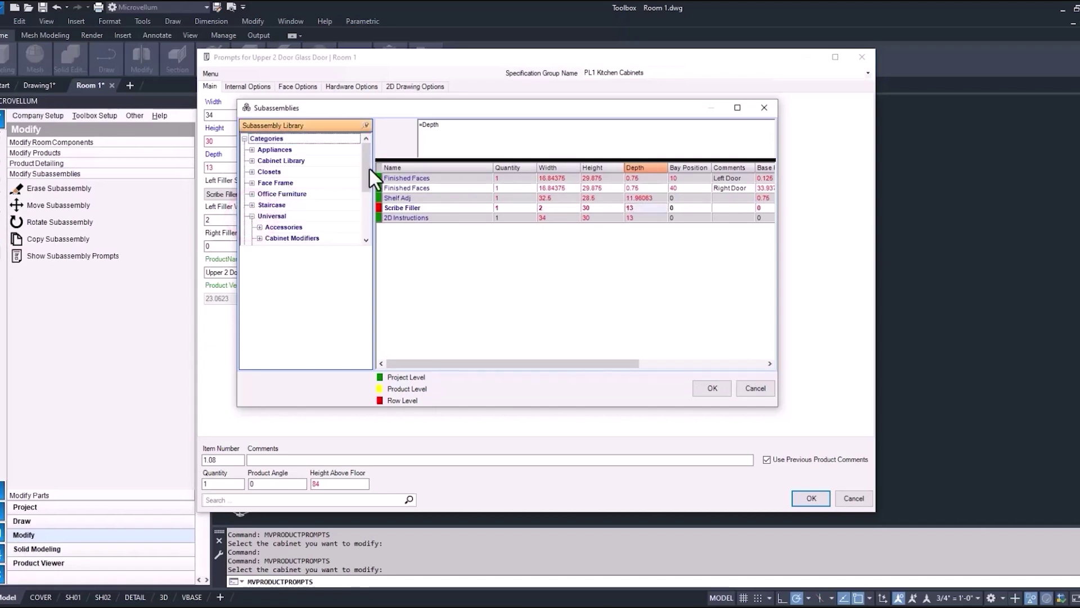
{"action": "left_click_drag", "start_coordinate": [366, 157], "coordinate": [366, 206]}
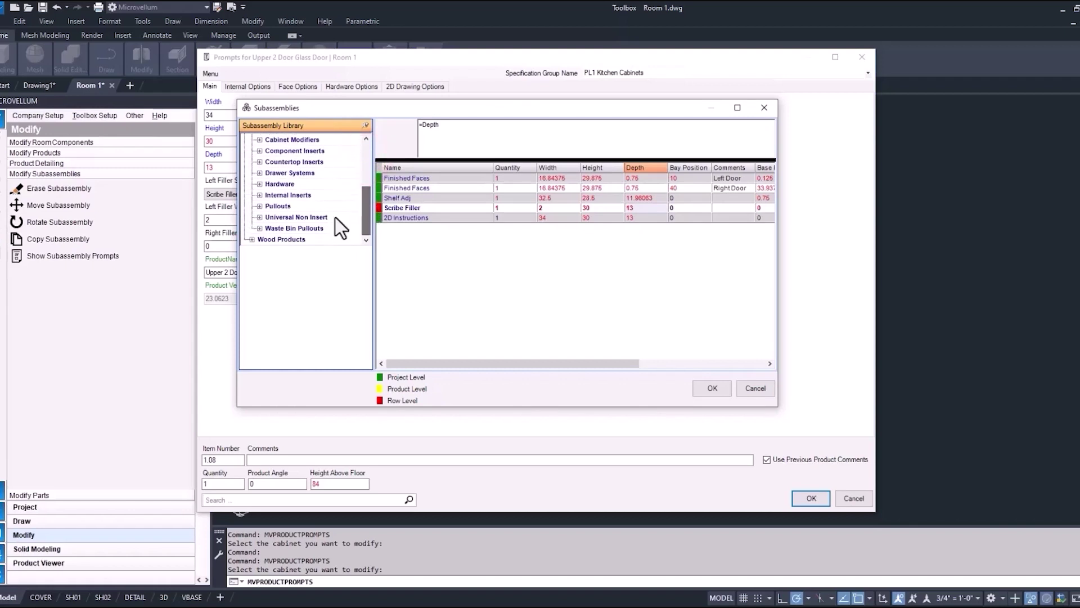
{"action": "left_click", "coordinate": [260, 217]}
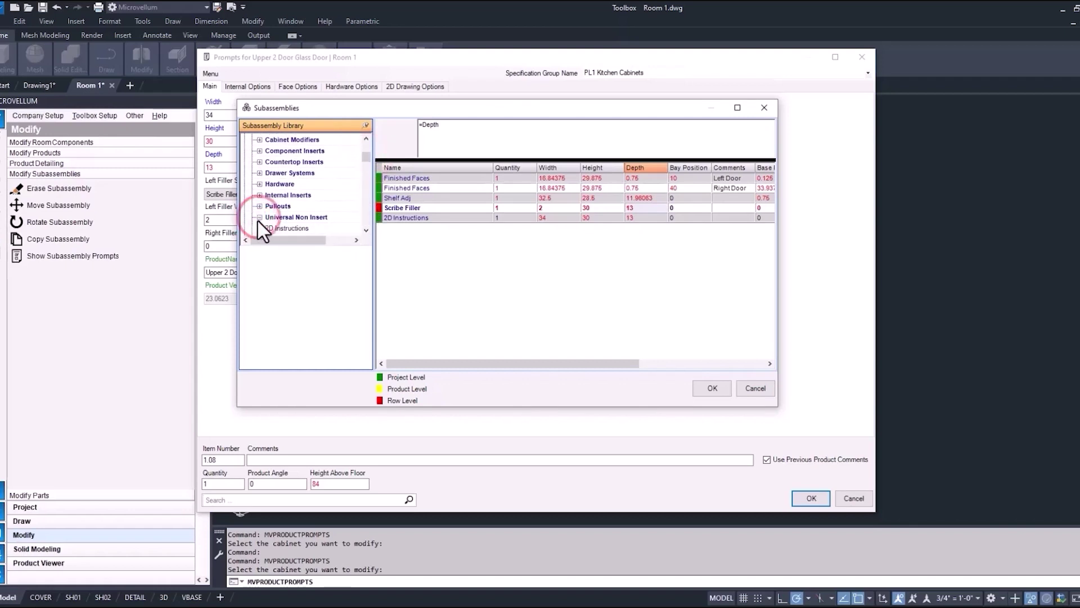
{"action": "right_click", "coordinate": [275, 174]}
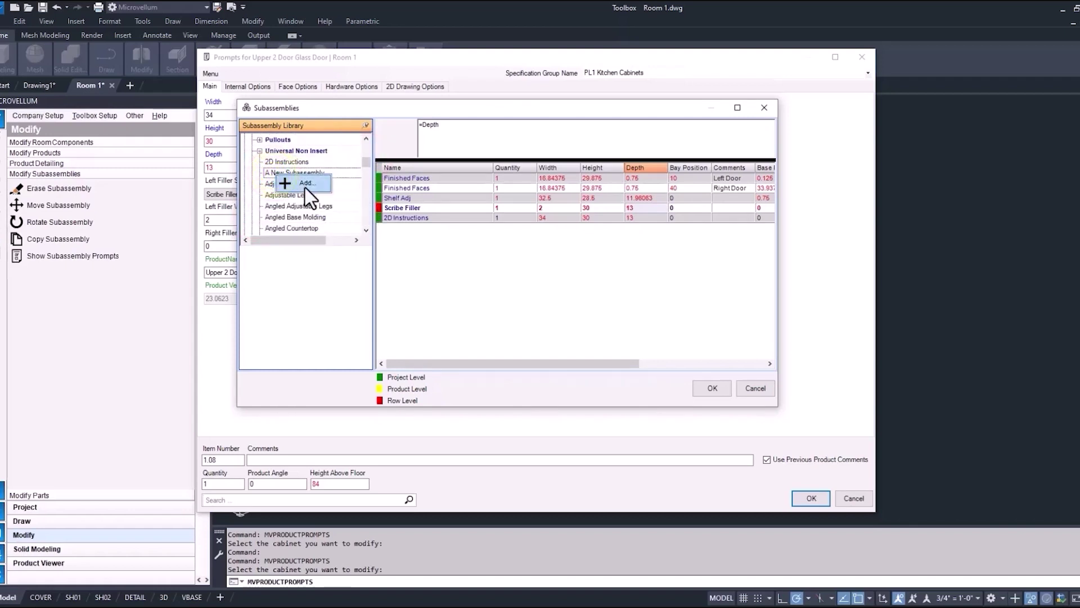
{"action": "left_click", "coordinate": [274, 177]}
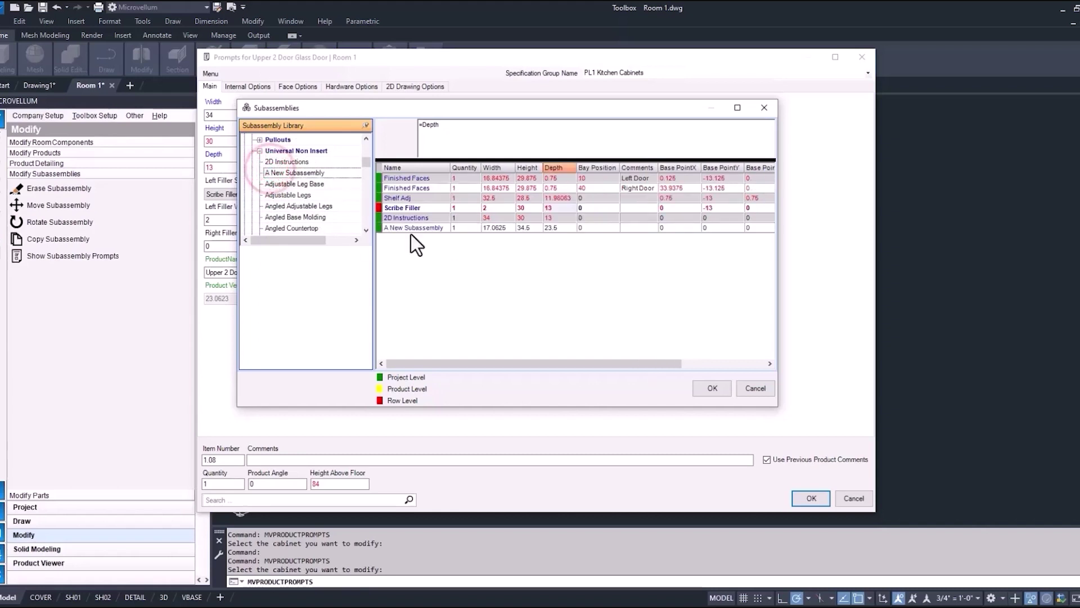
- Delete the newly added subassembly, confirming with Yes
{"action": "left_click", "coordinate": [406, 228]}
{"action": "right_click", "coordinate": [401, 229]}
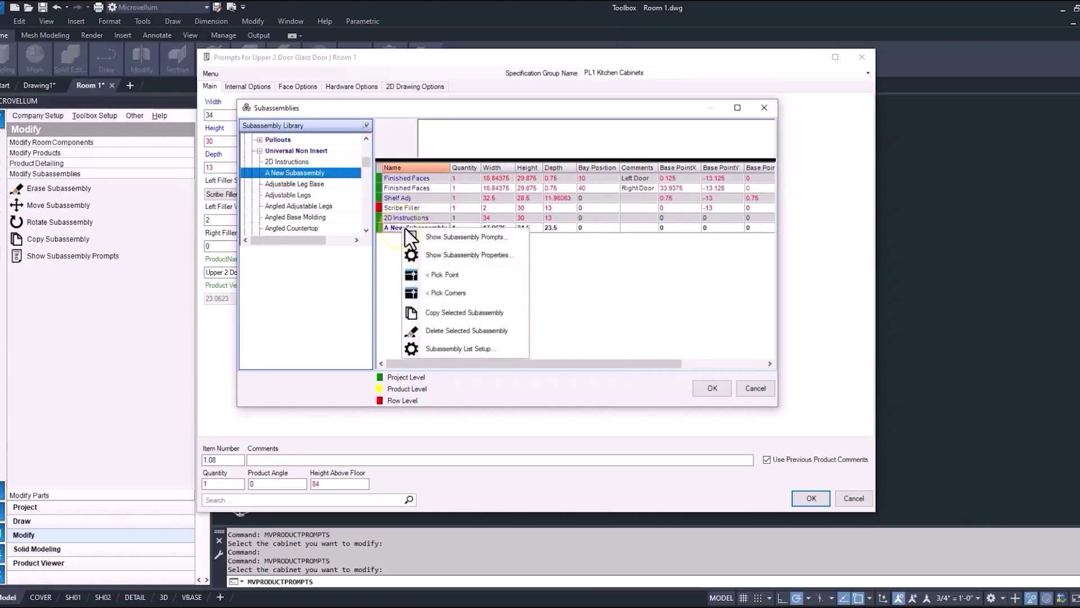
{"action": "left_click", "coordinate": [440, 332]}
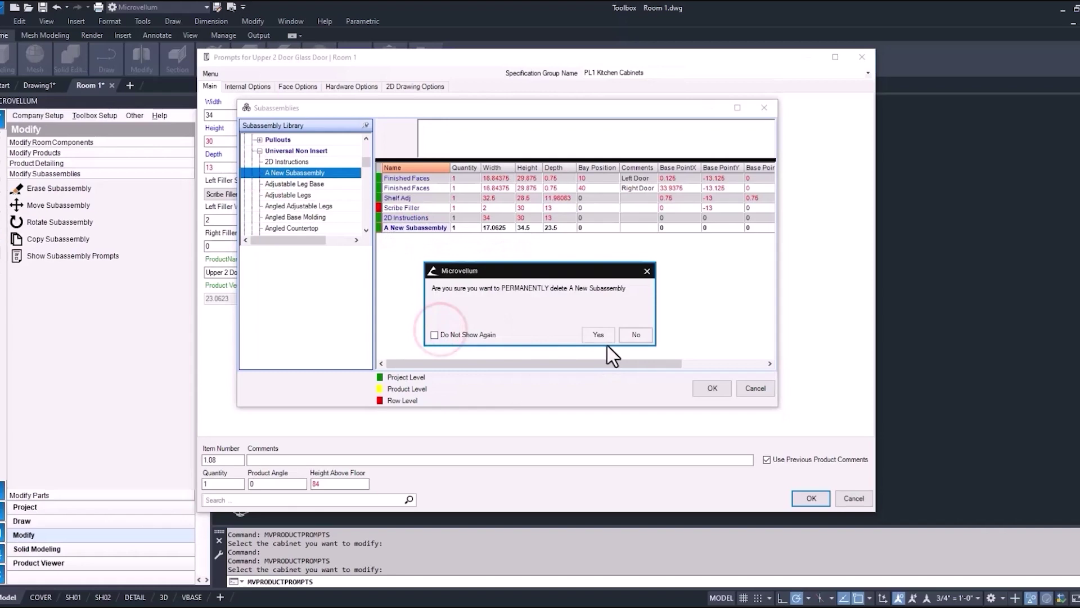
{"action": "left_click", "coordinate": [583, 336]}
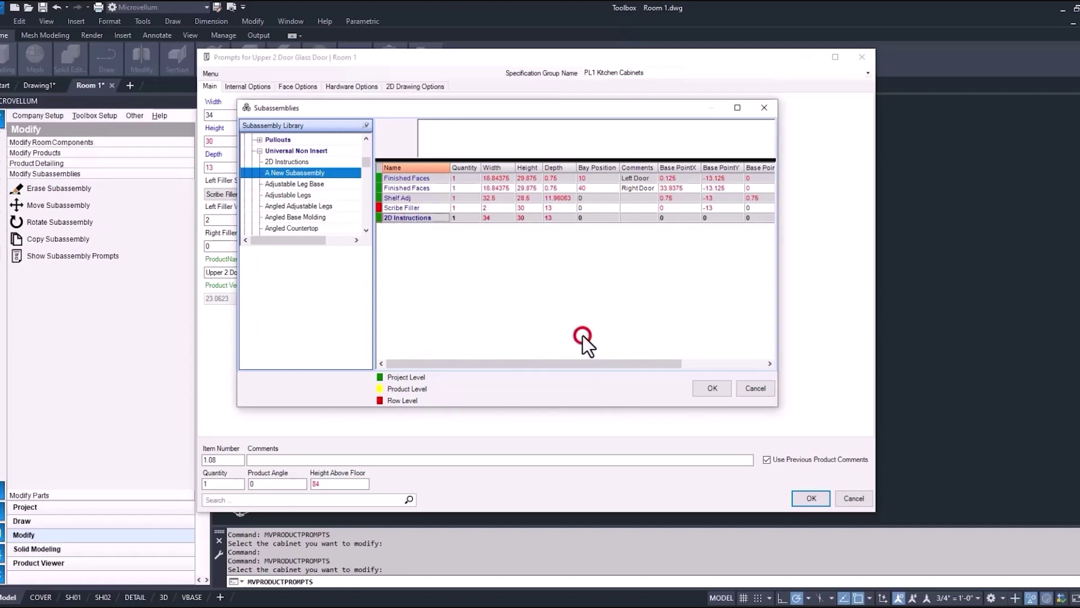
- Close the subassembly list and cabinet prompts unchanged, then open the Scribe Filler's subassembly prompts
{"action": "left_click", "coordinate": [753, 389]}
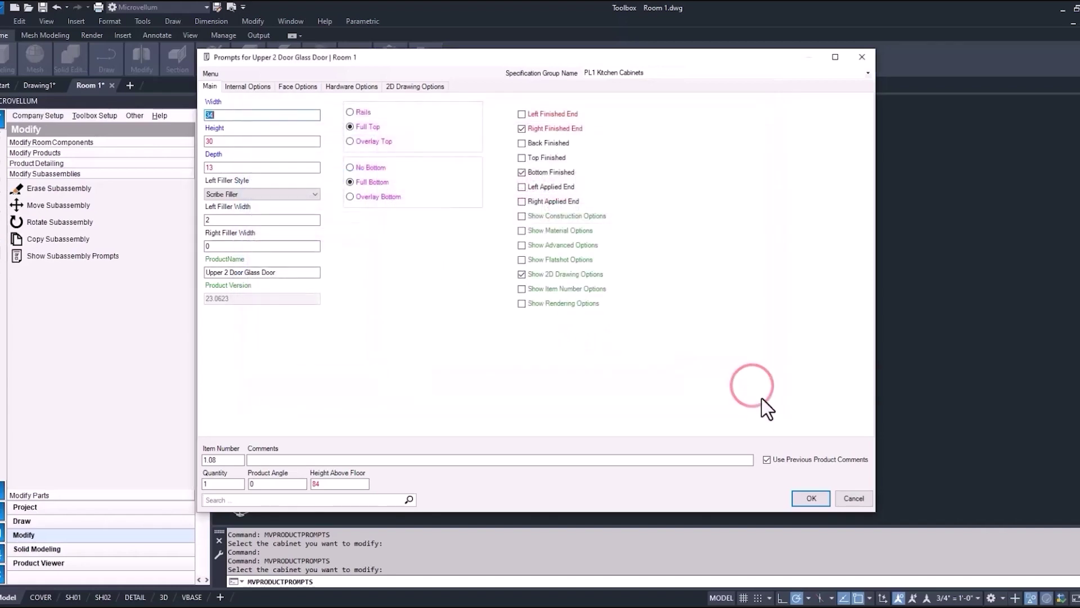
{"action": "left_click", "coordinate": [849, 498]}
{"action": "left_click", "coordinate": [96, 257]}
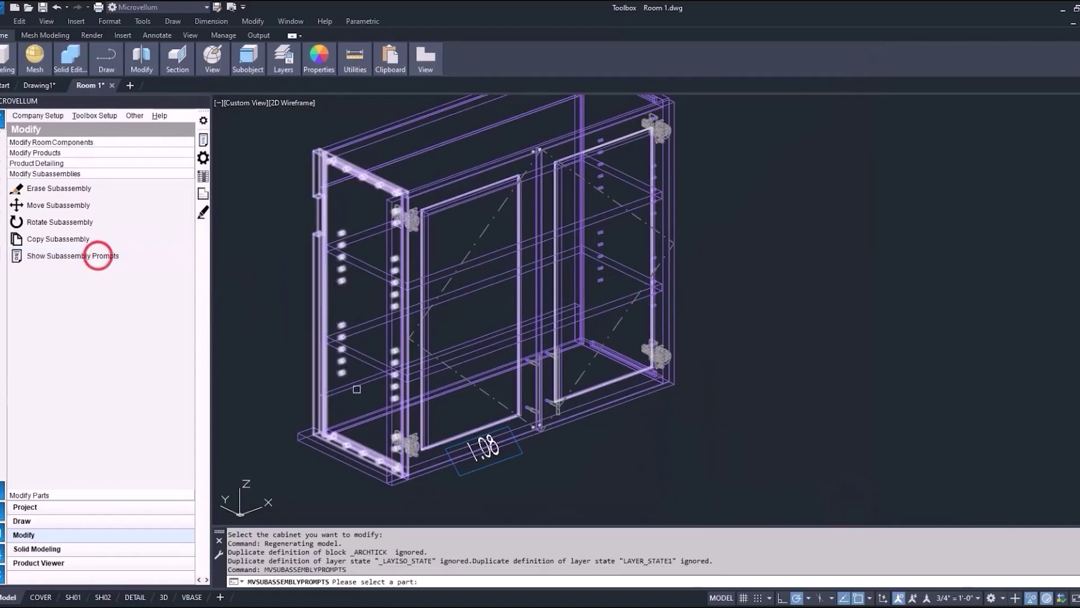
{"action": "left_click", "coordinate": [400, 445]}
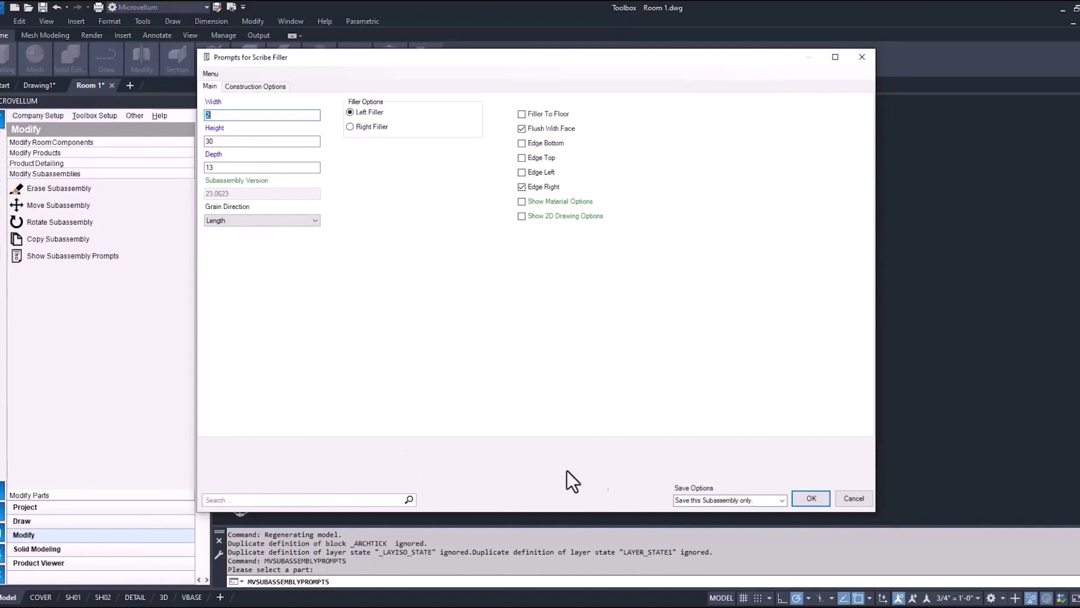
- Review Save Options and the Flush With Face tooltip, then close the Scribe Filler prompts unchanged
{"action": "left_click", "coordinate": [781, 499]}
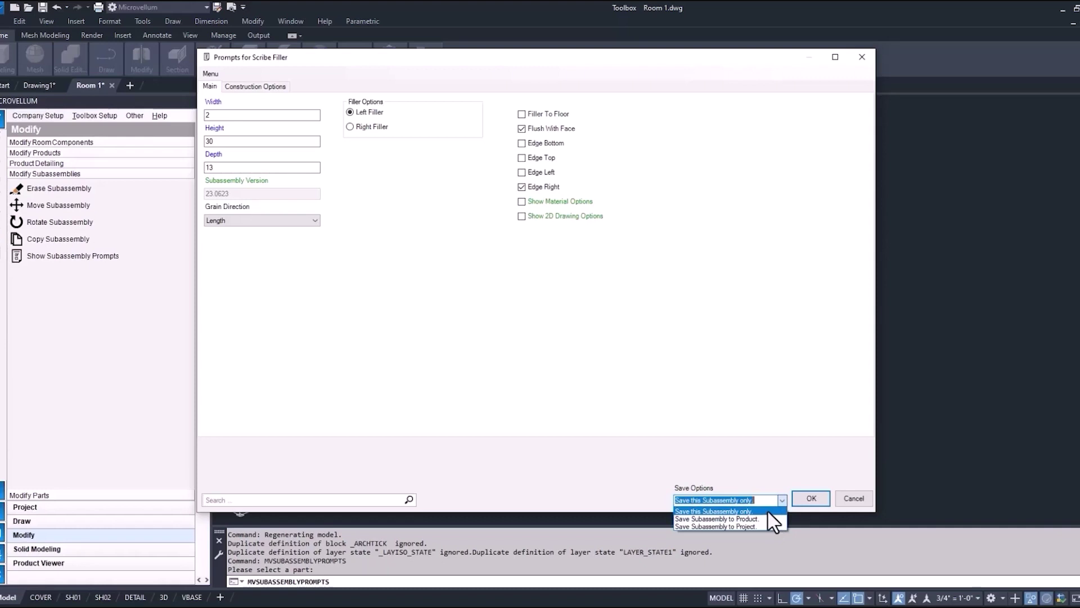
{"action": "left_click", "coordinate": [769, 512]}
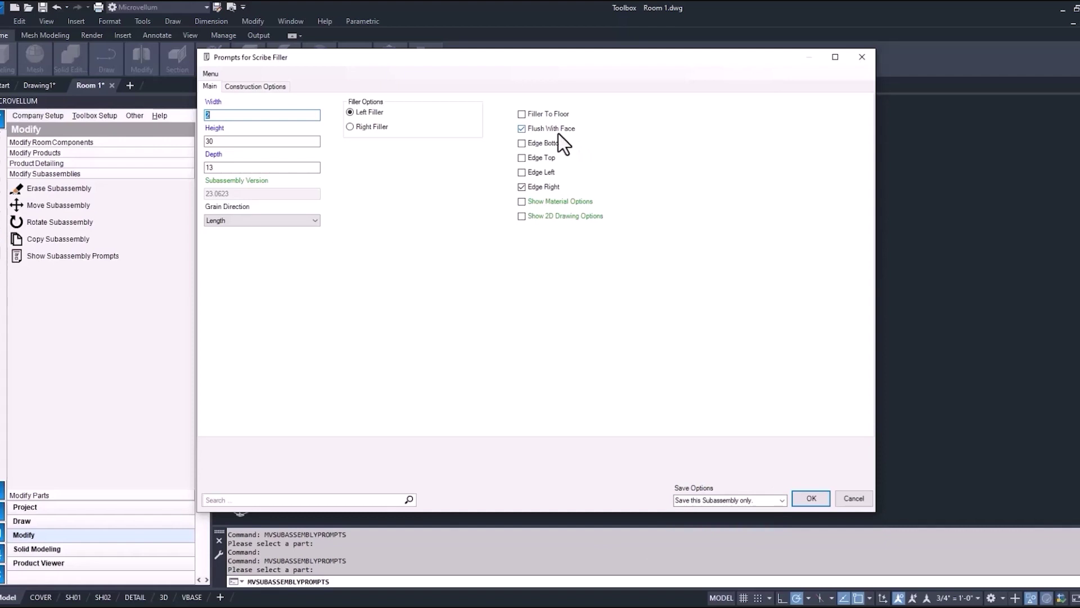
{"action": "mouse_move", "coordinate": [558, 134]}
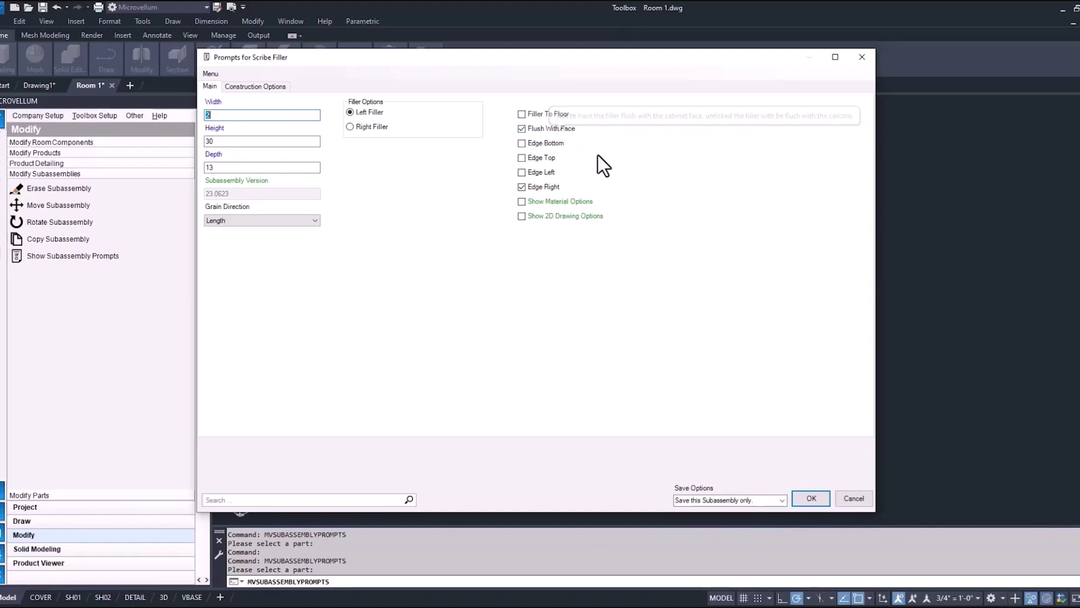
{"action": "left_click", "coordinate": [856, 498]}
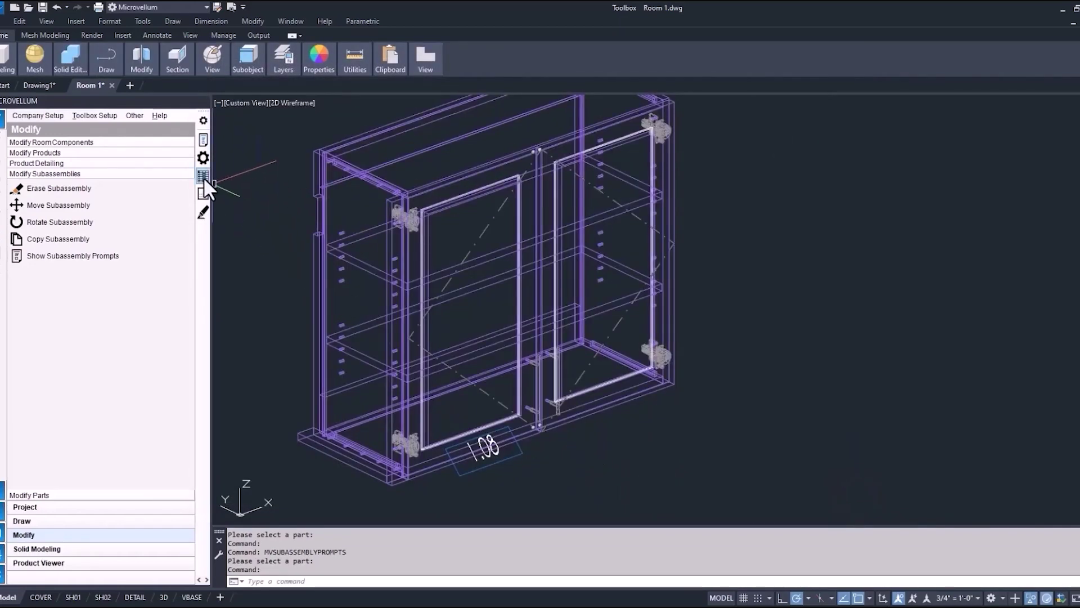
- Open Edit Design Data for the Upper 2 Door Glass Door, enlarge the lower grid, and show HardwareParts
{"action": "left_click", "coordinate": [204, 174]}
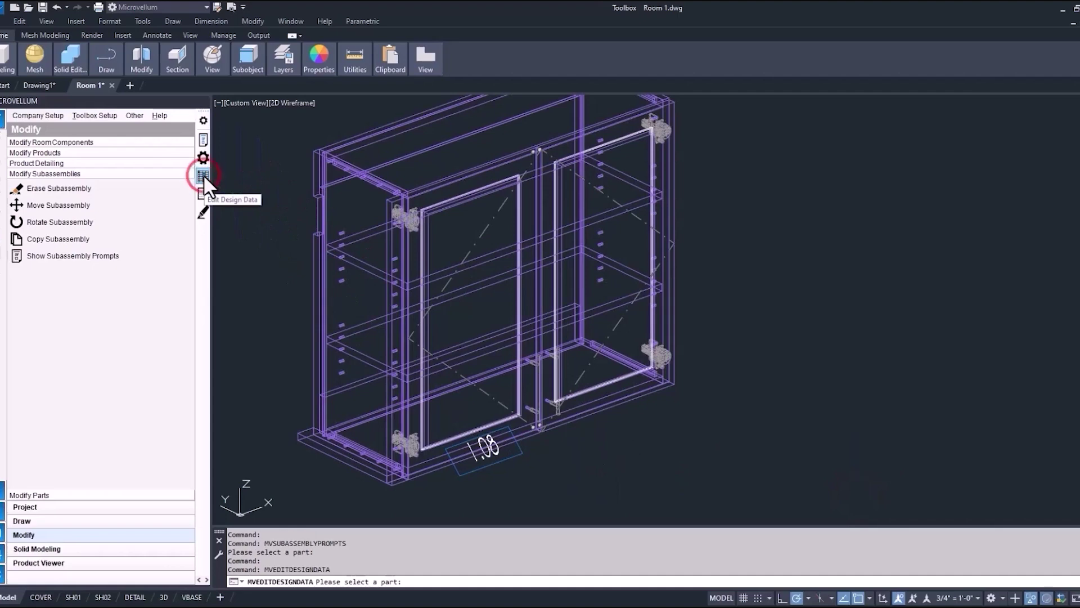
{"action": "left_click", "coordinate": [390, 325]}
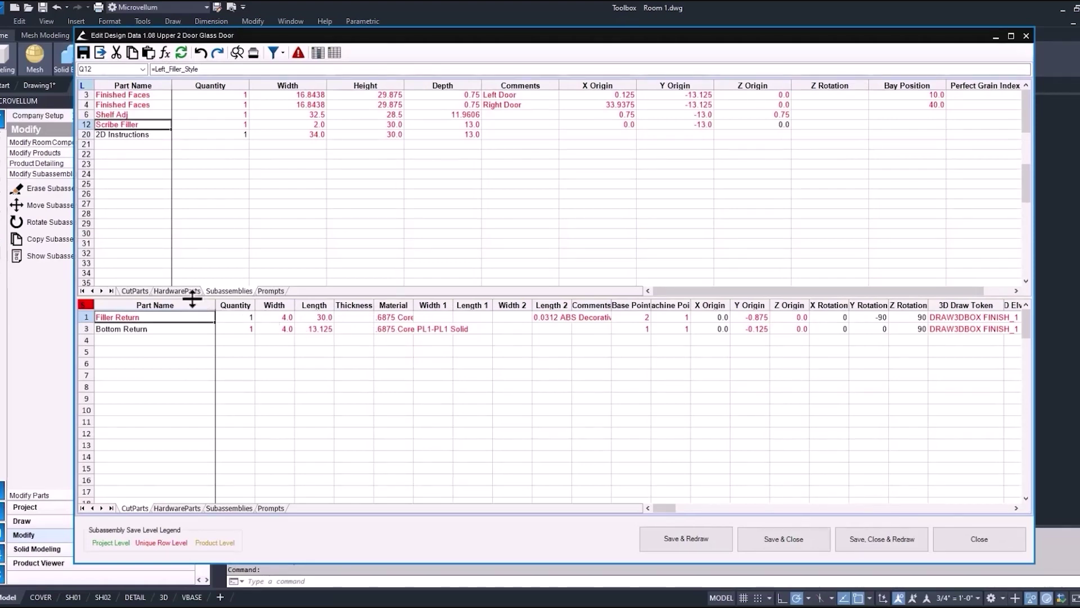
{"action": "left_click_drag", "start_coordinate": [191, 296], "coordinate": [189, 208]}
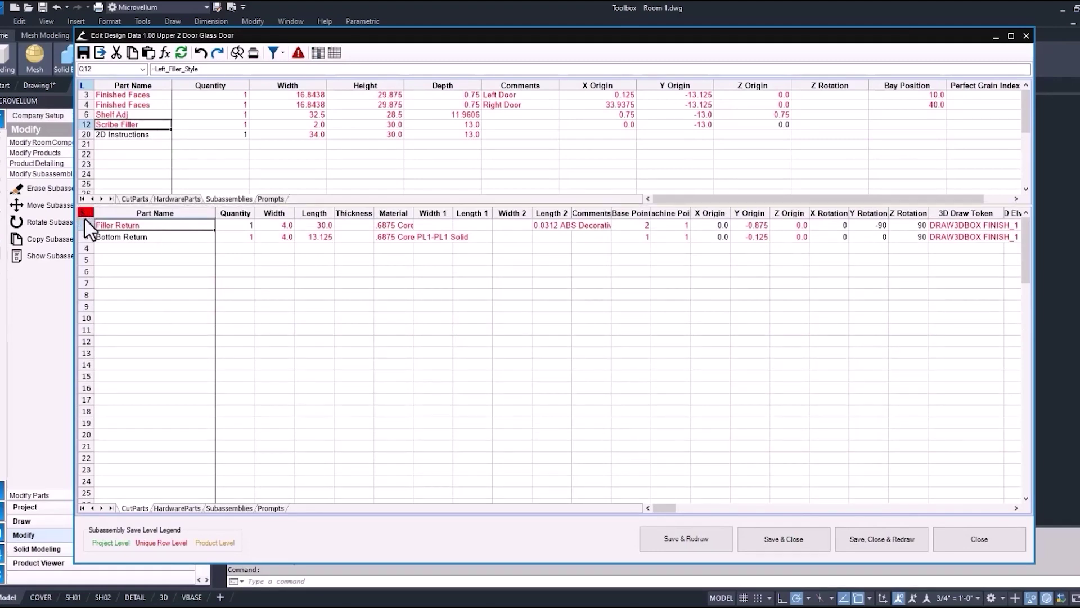
{"action": "left_click", "coordinate": [169, 509]}
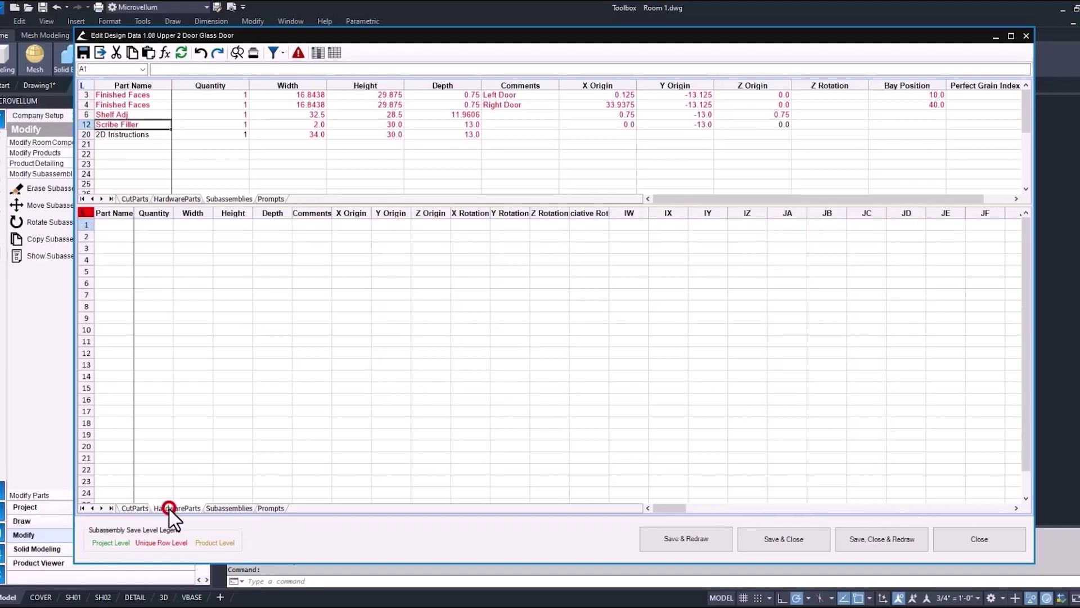
- Show the Prompts sheet with Width 2.0, Height 30.0 and Depth 13.0
{"action": "left_click", "coordinate": [230, 508]}
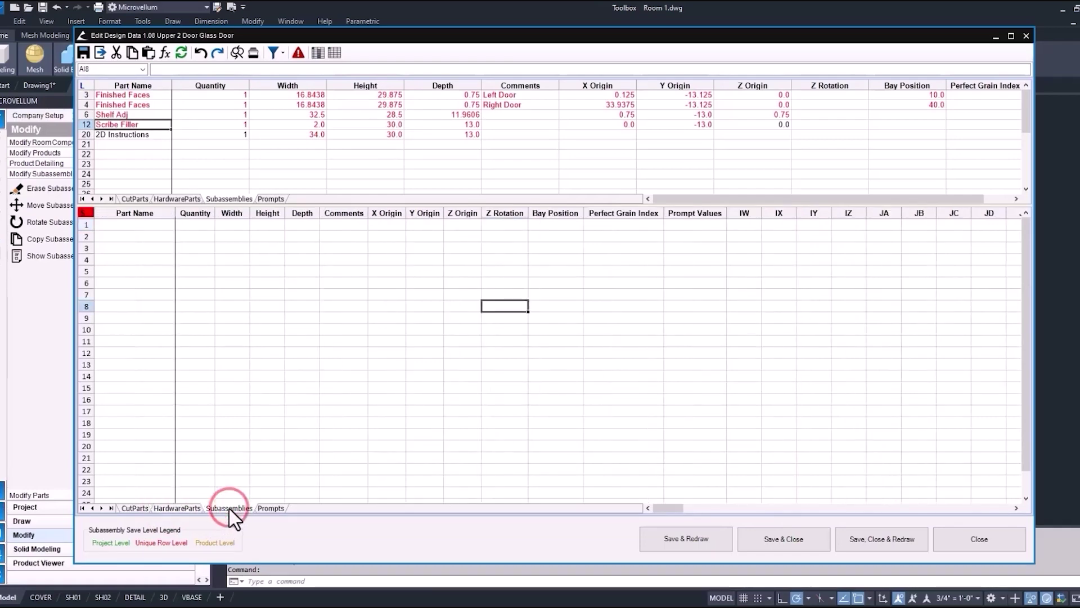
{"action": "left_click", "coordinate": [271, 508]}
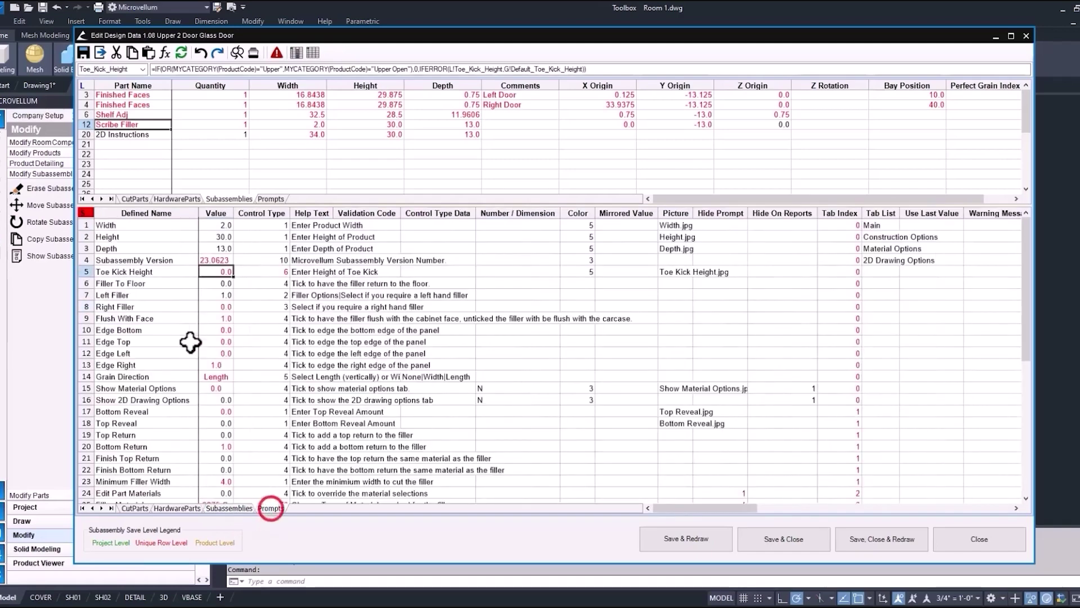
{"action": "left_click", "coordinate": [116, 225]}
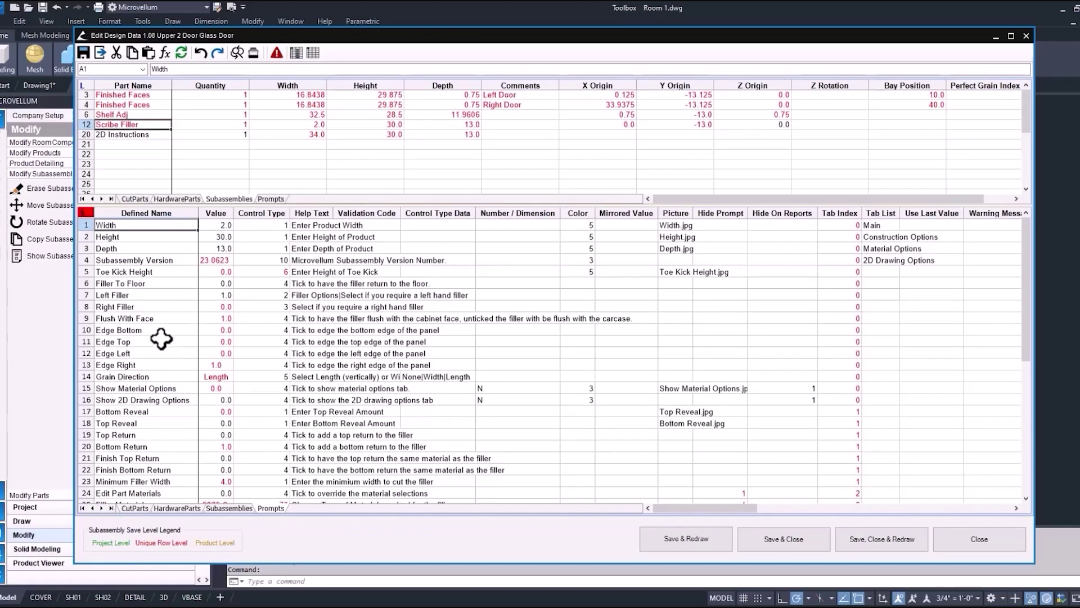
- Select the Bottom Reveal prompt and open the Name Box list of named prompts
{"action": "left_click", "coordinate": [133, 411]}
{"action": "scroll", "coordinate": [133, 414], "scroll_direction": "down", "scroll_amount": 2}
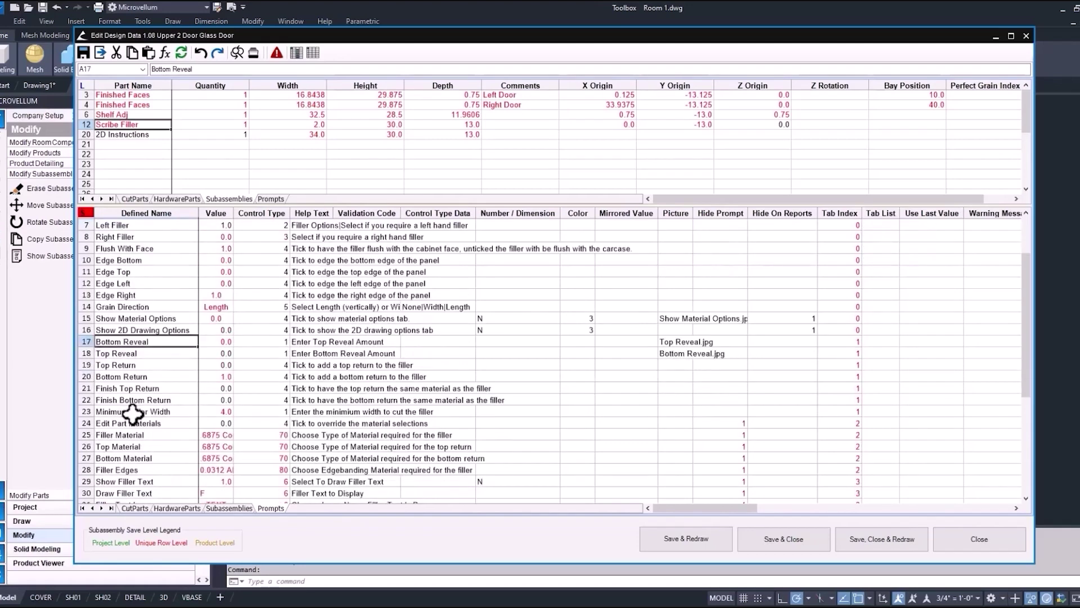
{"action": "scroll", "coordinate": [133, 414], "scroll_direction": "down", "scroll_amount": 2}
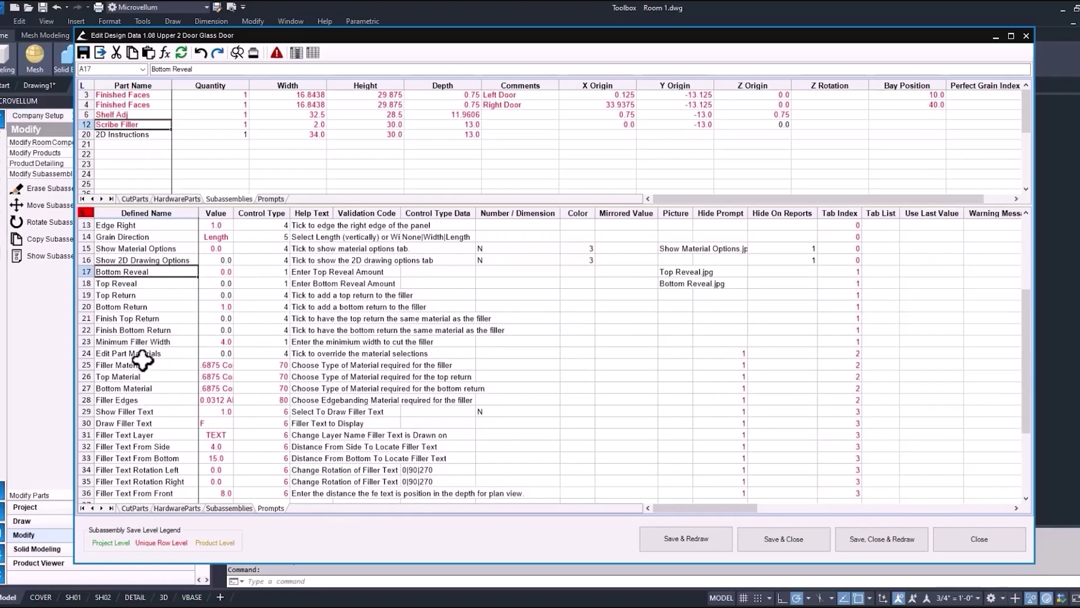
{"action": "left_click", "coordinate": [143, 69]}
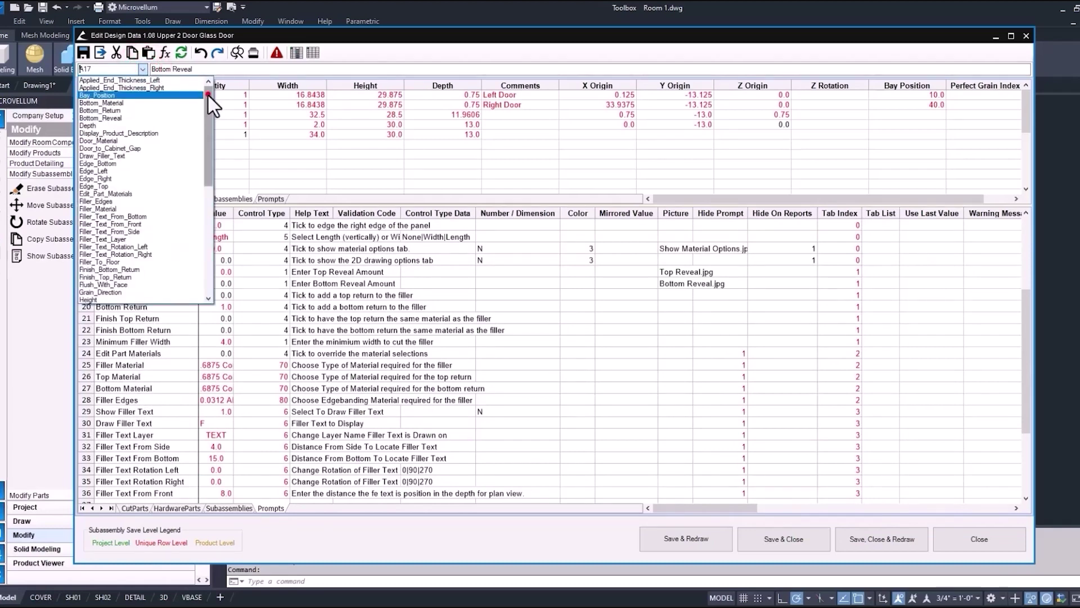
{"action": "left_click_drag", "start_coordinate": [208, 96], "coordinate": [210, 159]}
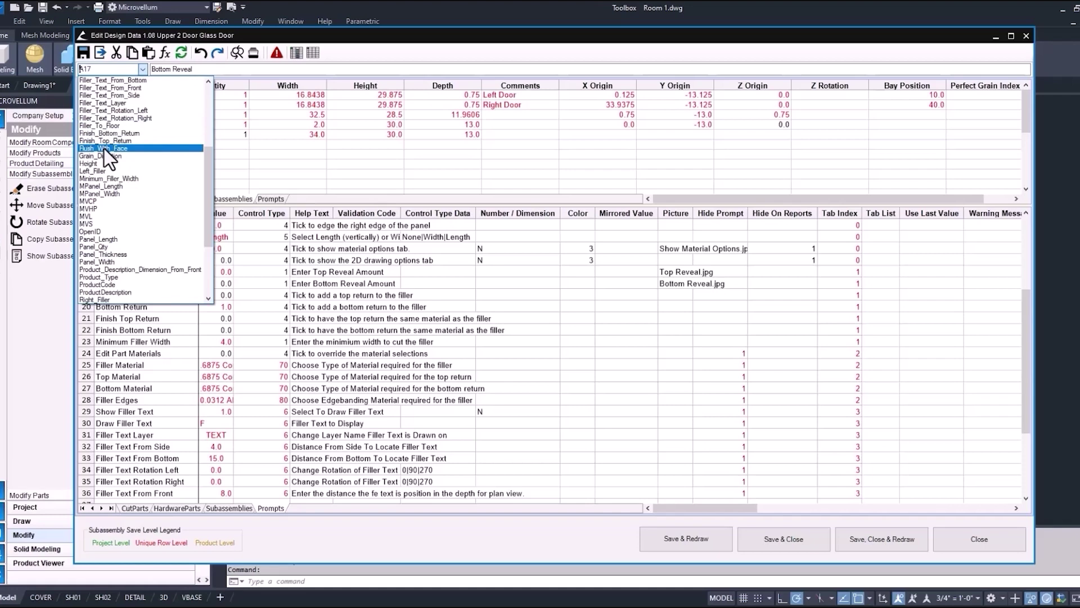
- Jump to Flush_With_Face and confirm its 1.0 value comes from =G!Fillers_Flush_With_Faces
{"action": "left_click", "coordinate": [103, 149]}
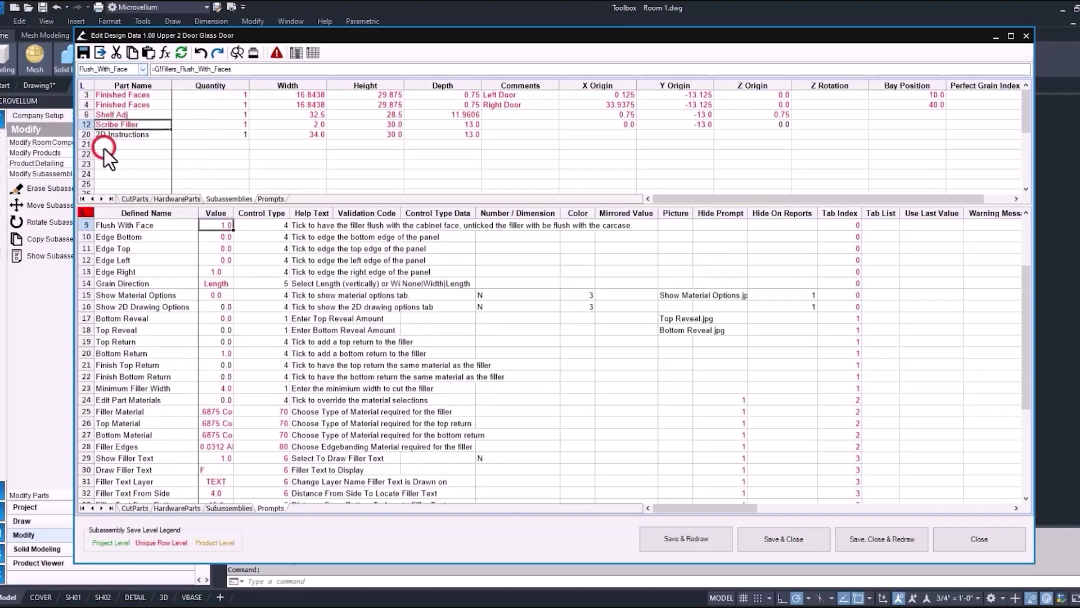
{"action": "double_click", "coordinate": [211, 225]}
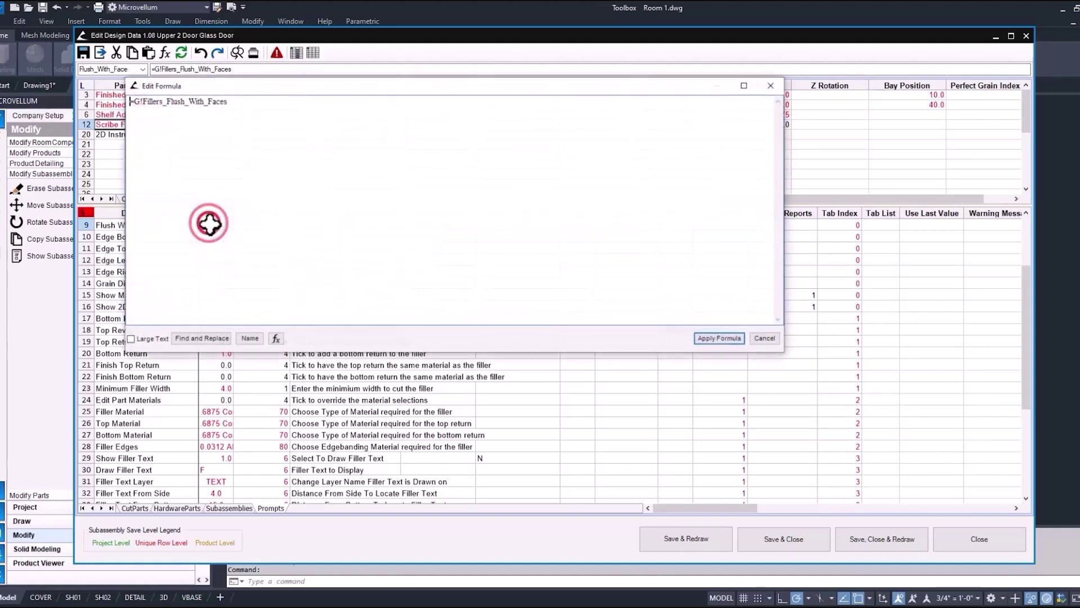
{"action": "left_click", "coordinate": [763, 337]}
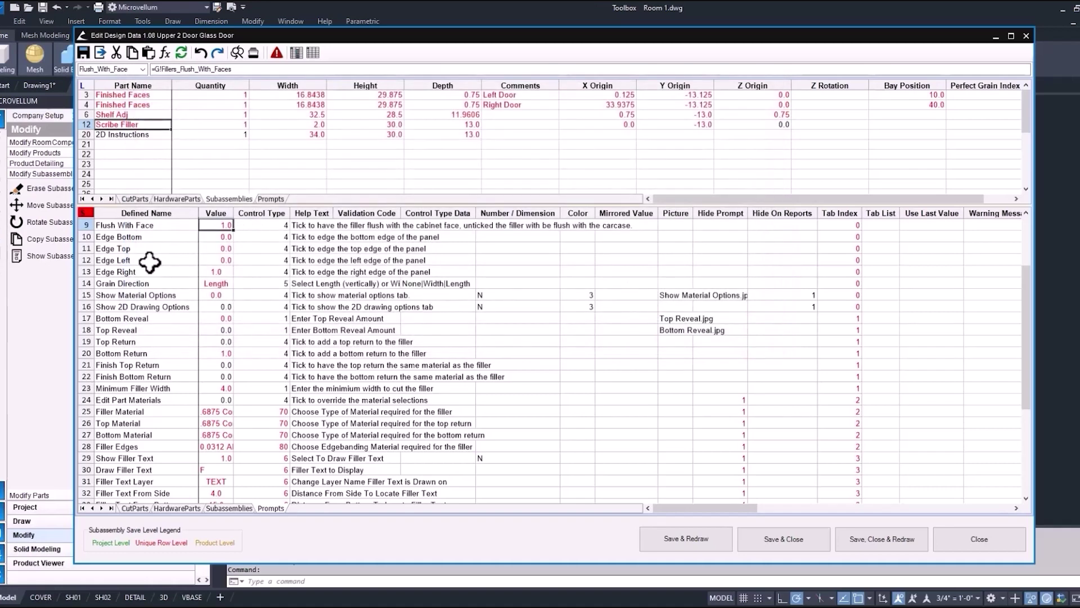
{"action": "scroll", "coordinate": [149, 261], "scroll_direction": "up", "scroll_amount": 3}
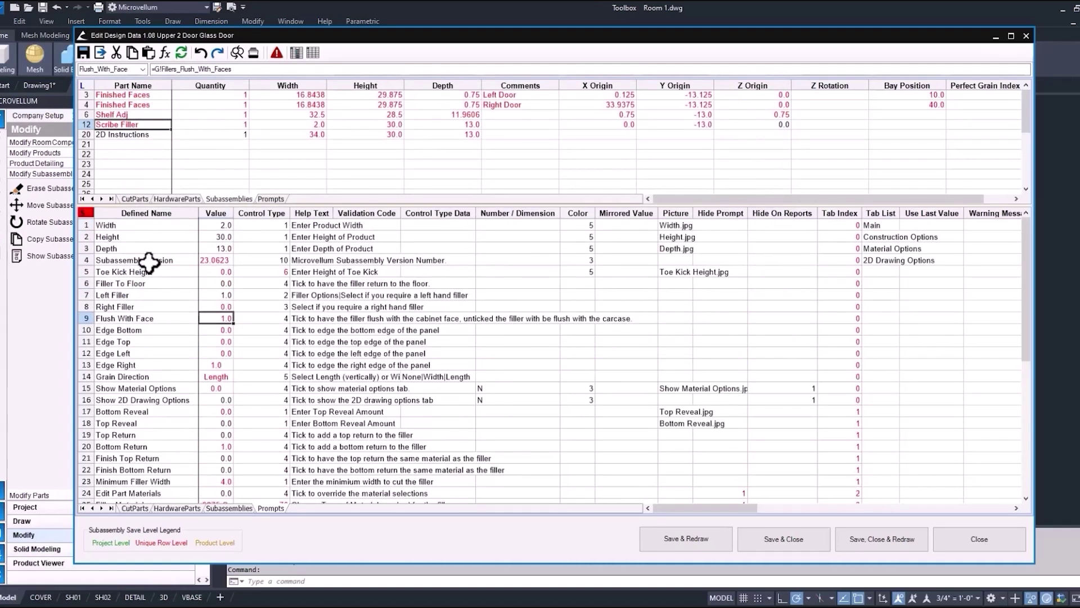
- Close Edit Design Data, answering No to saving the Scribe Filler subassembly
{"action": "left_click", "coordinate": [958, 542]}
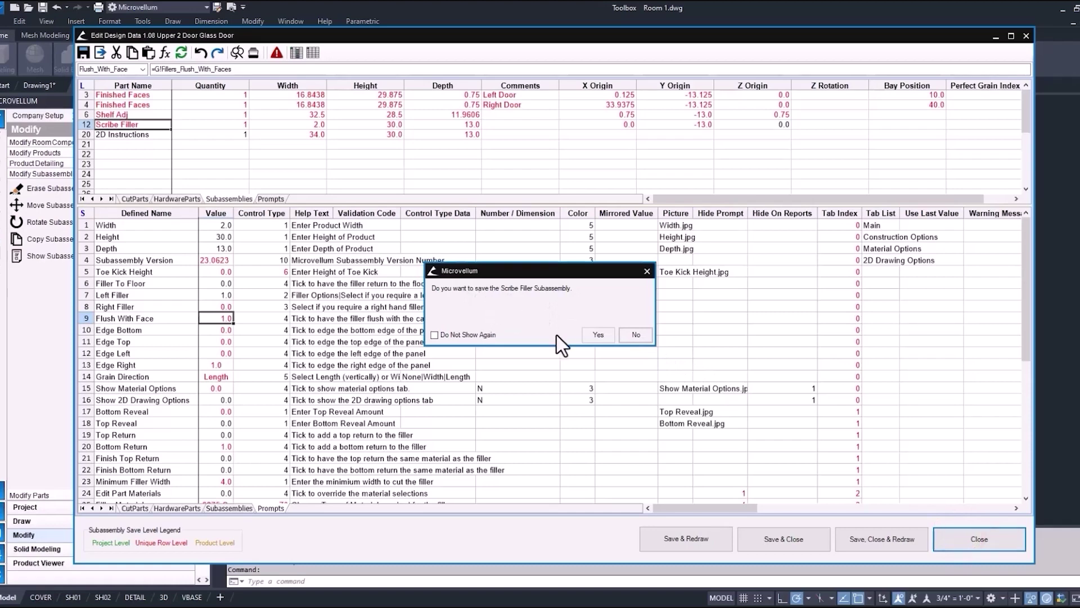
{"action": "left_click", "coordinate": [634, 335]}
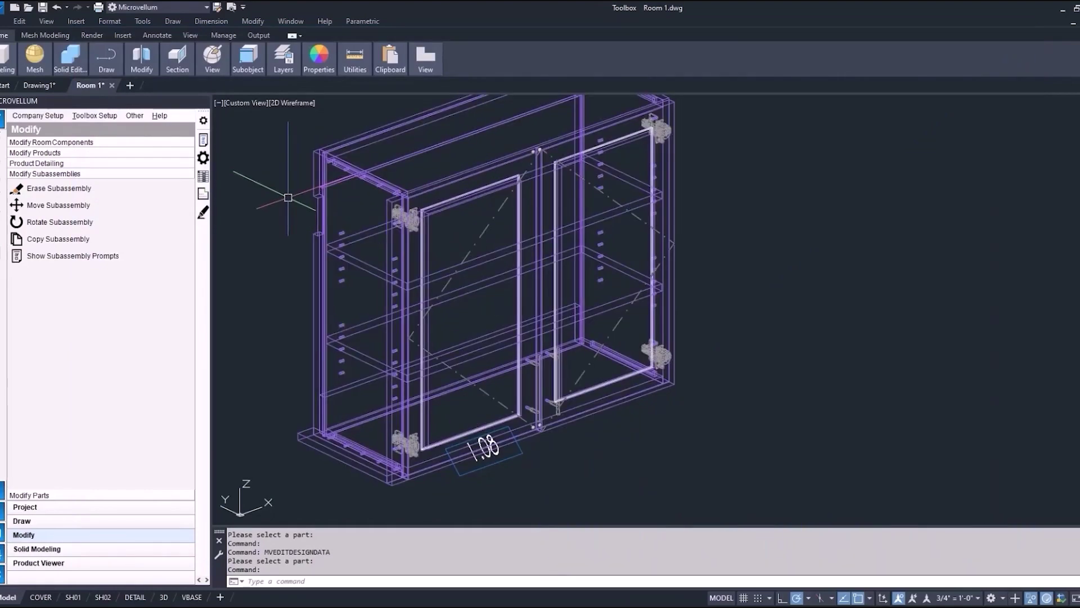
{"action": "left_click", "coordinate": [203, 156]}
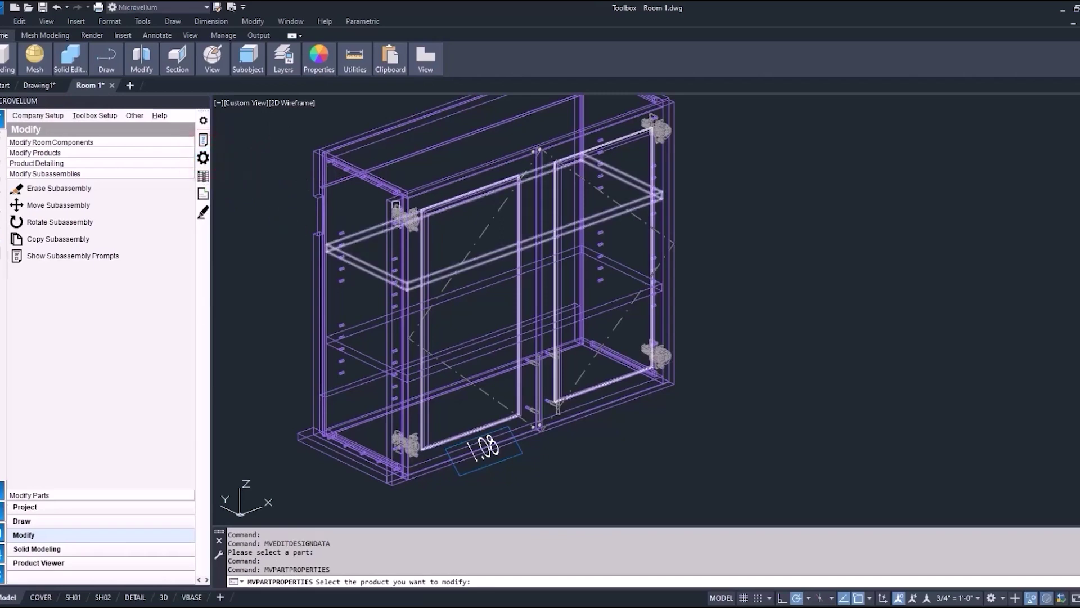
{"action": "left_click", "coordinate": [395, 204]}
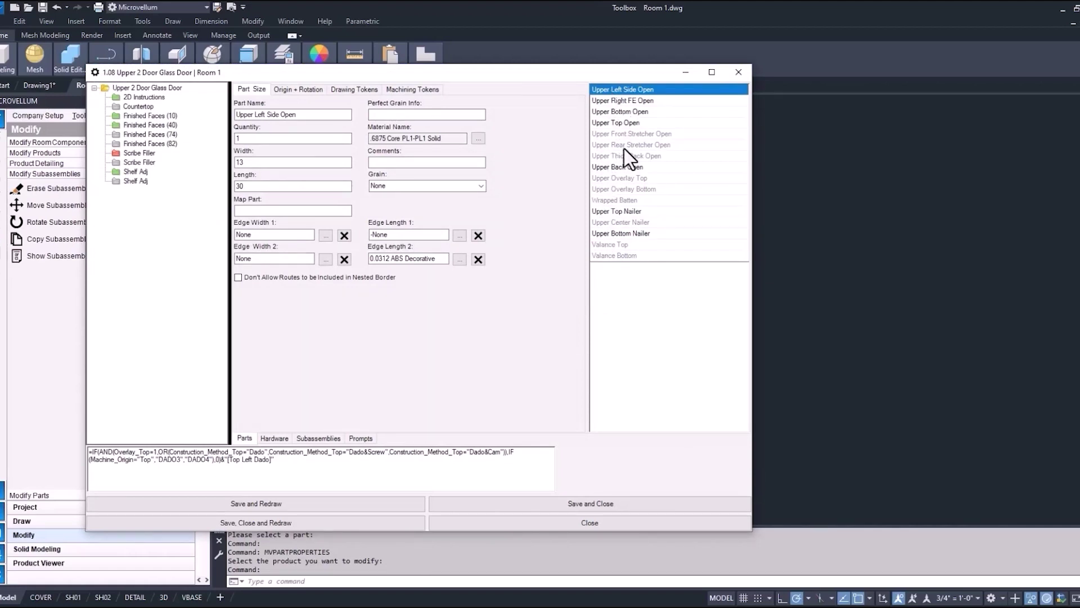
{"action": "right_click", "coordinate": [141, 151]}
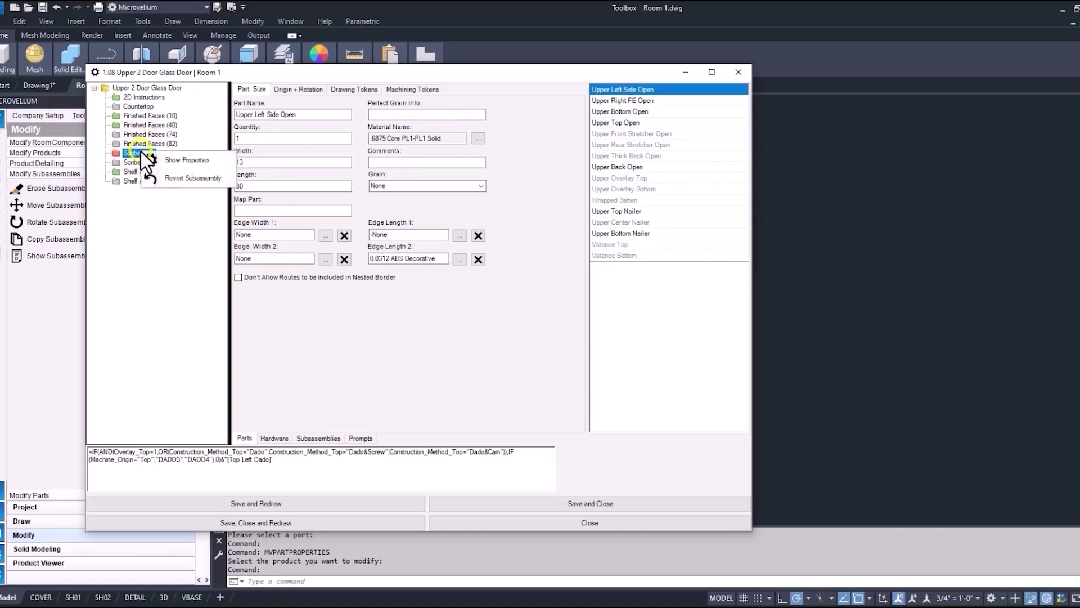
{"action": "left_click", "coordinate": [177, 163]}
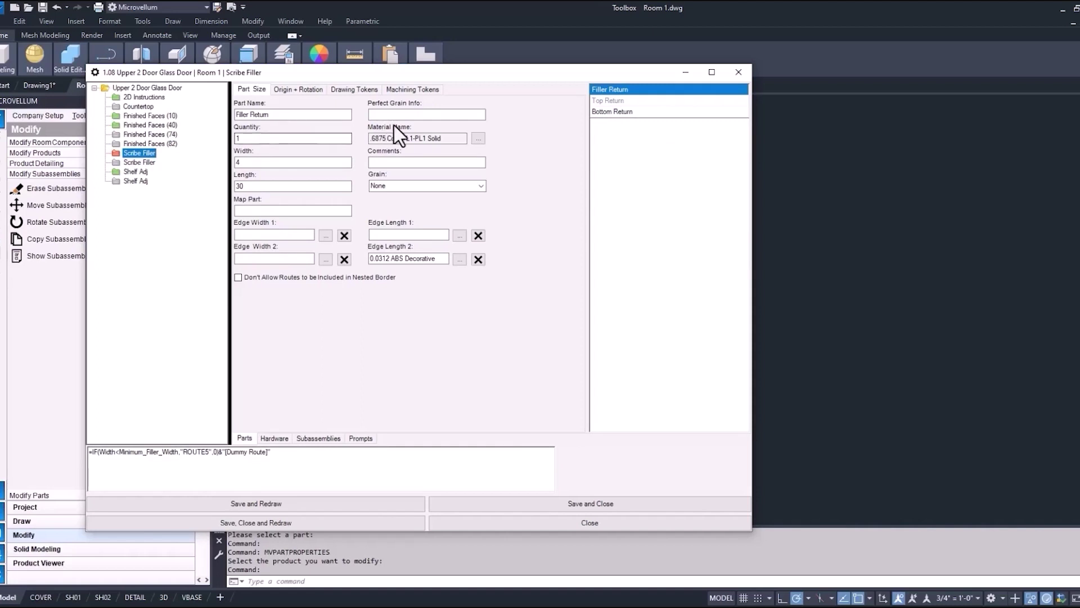
{"action": "left_click", "coordinate": [281, 438]}
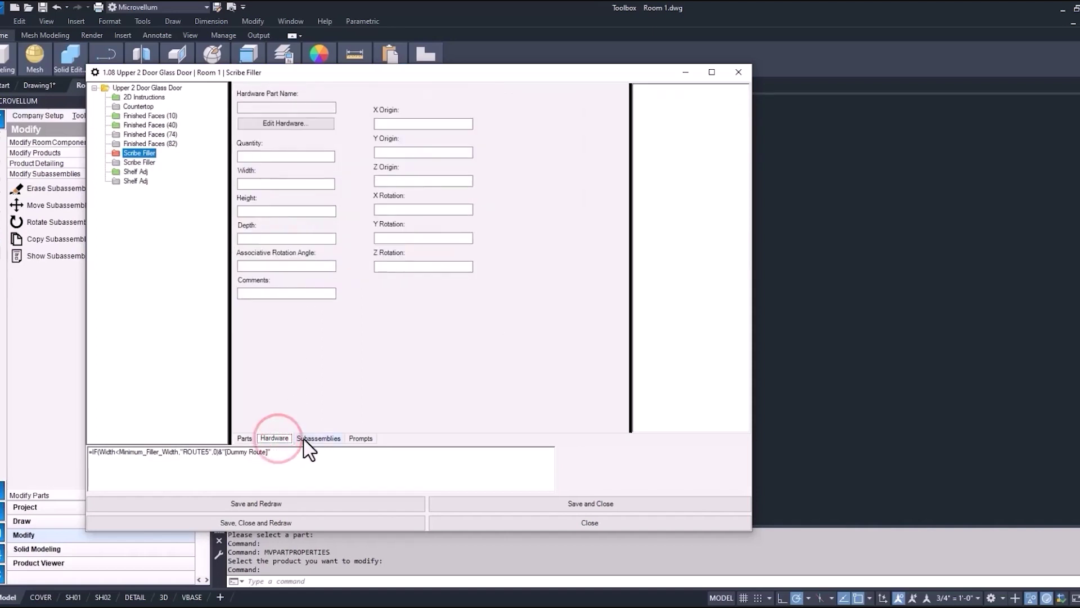
{"action": "left_click", "coordinate": [304, 439]}
{"action": "left_click", "coordinate": [361, 438]}
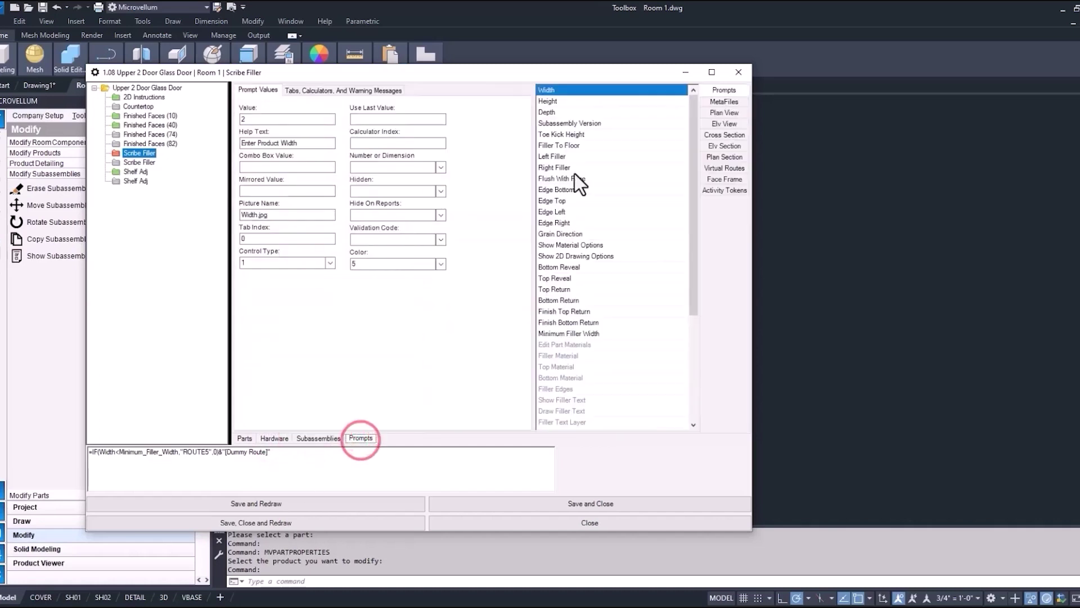
{"action": "mouse_move", "coordinate": [694, 101]}
{"action": "left_mouse_down"}
{"action": "mouse_move", "coordinate": [692, 228]}
{"action": "mouse_move", "coordinate": [694, 98]}
{"action": "left_mouse_up"}
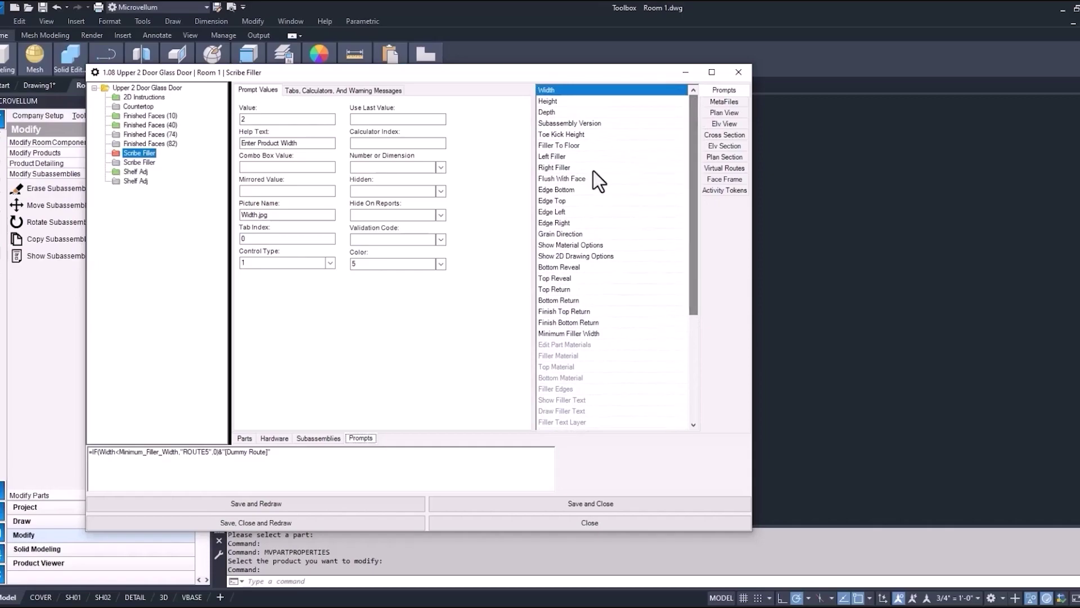
{"action": "left_click", "coordinate": [575, 178]}
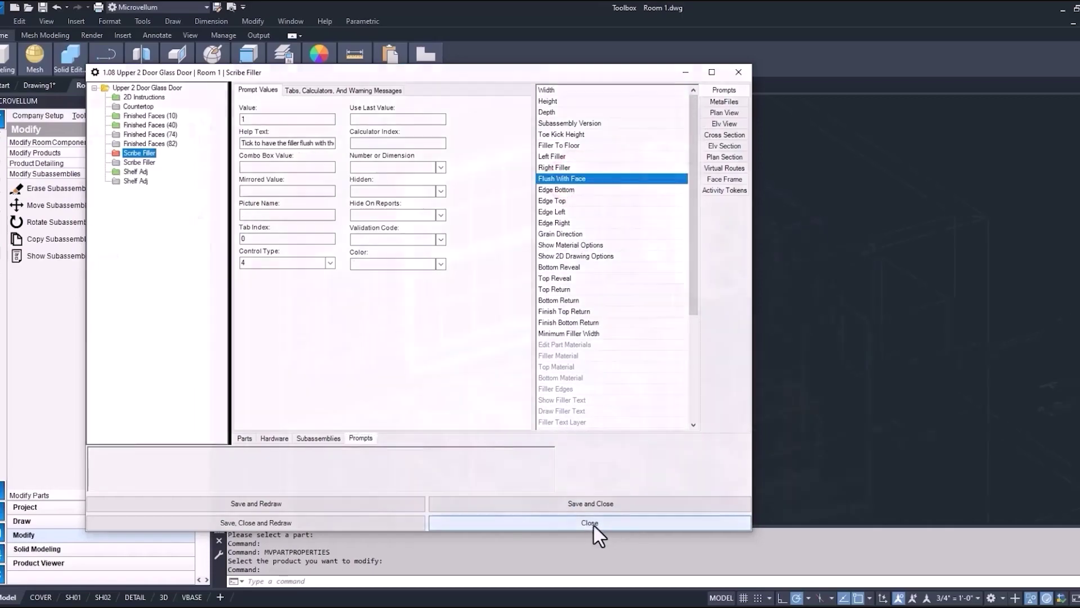
{"action": "left_click", "coordinate": [590, 522]}
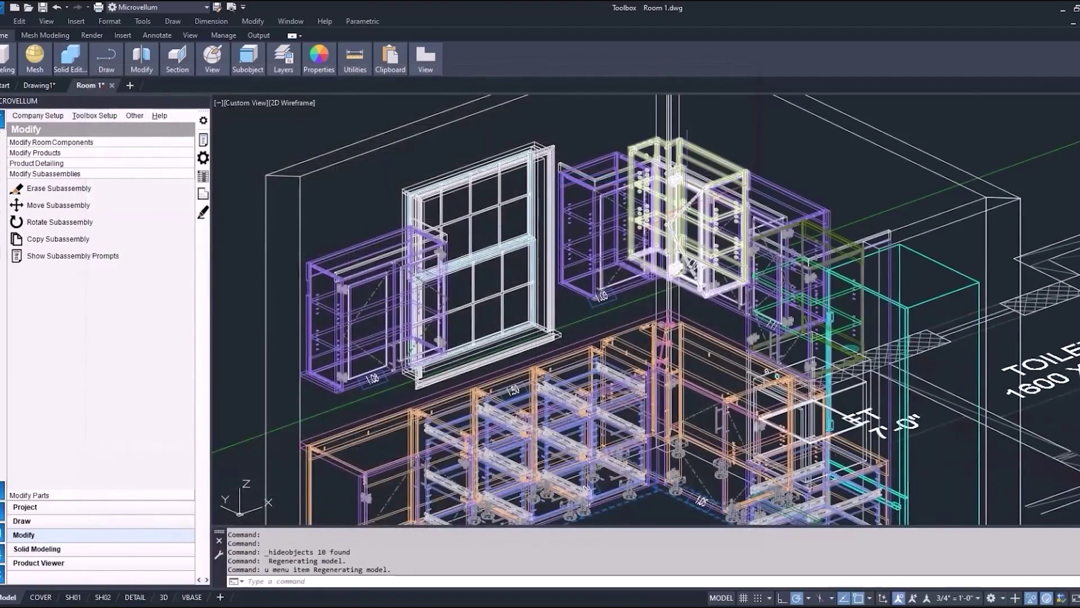
- Orbit to the corner cabinets and isolate cabinet 1.10
{"action": "middle_click_drag", "start_coordinate": [684, 210], "coordinate": [675, 219], "text": "shift"}
{"action": "scroll", "coordinate": [707, 145], "scroll_direction": "up", "scroll_amount": 3}
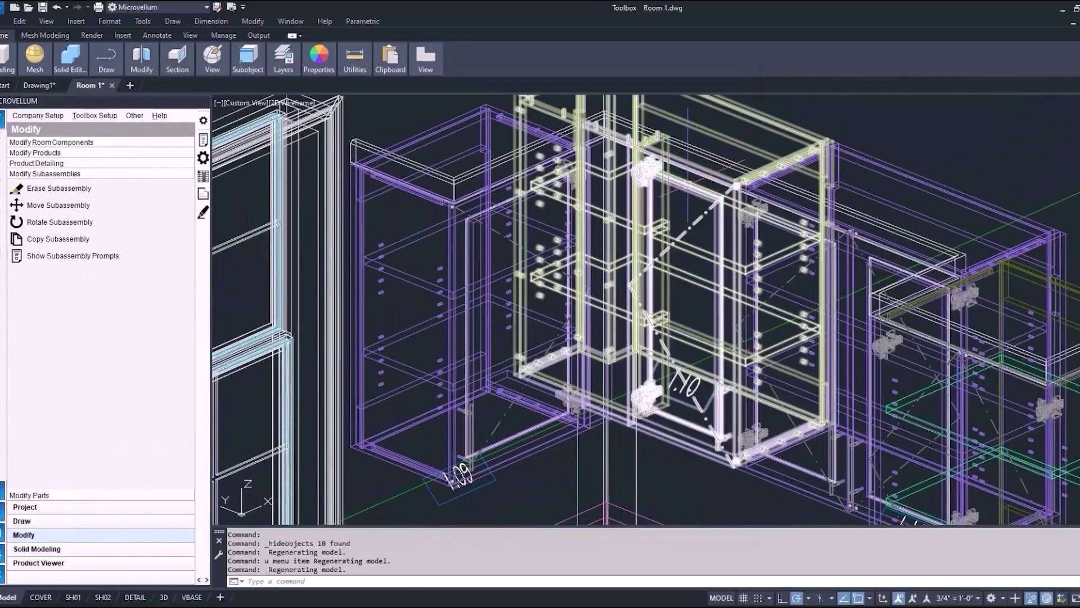
{"action": "left_click", "coordinate": [1031, 597]}
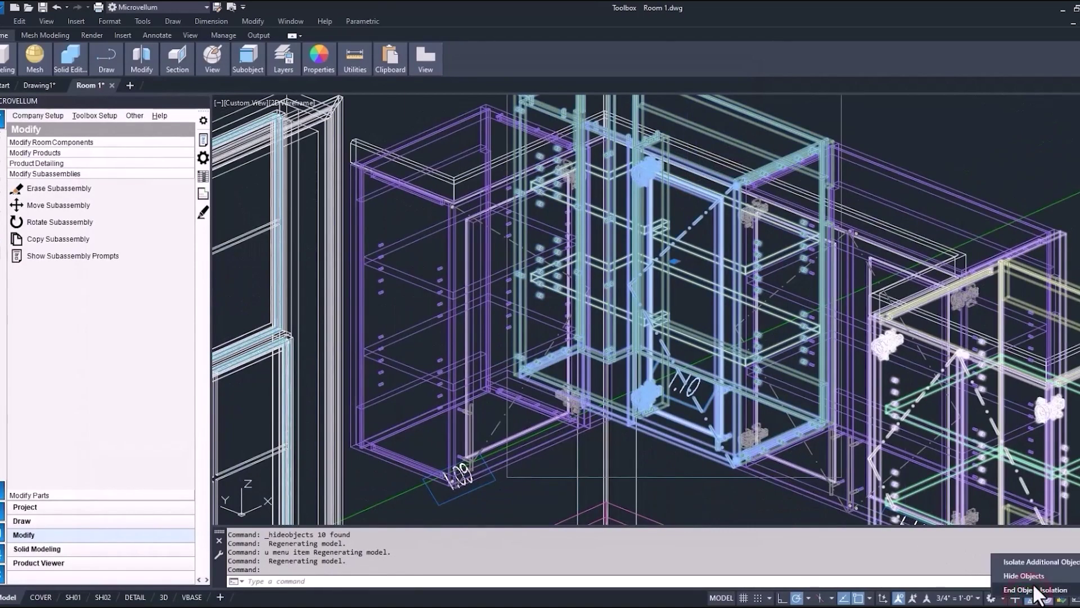
{"action": "left_click", "coordinate": [1031, 562]}
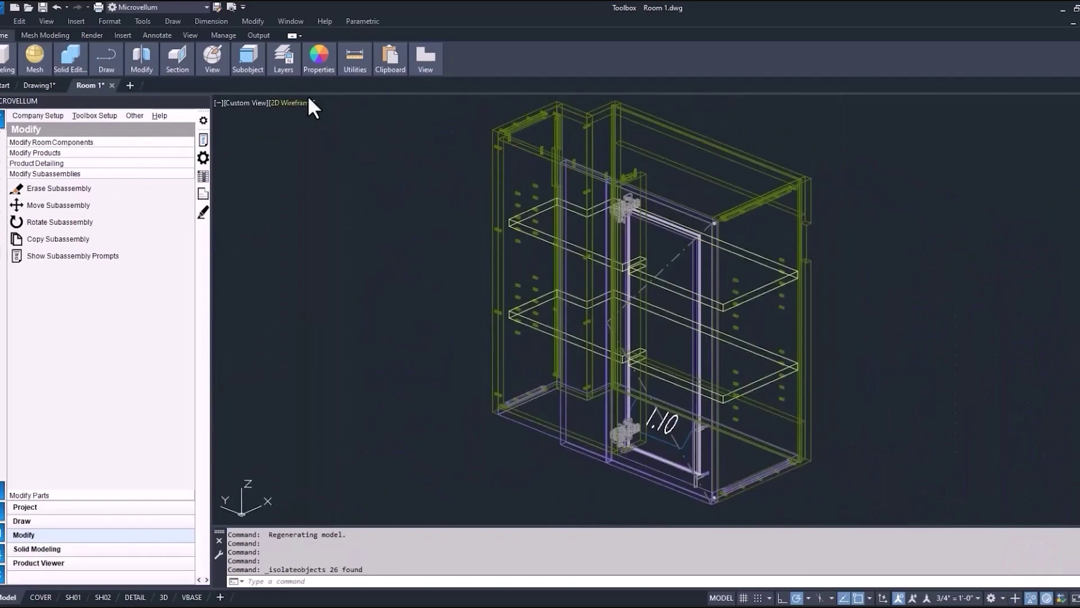
- Render the isolated cabinet in Conceptual style, centred and zoomed in, and start editing part properties
{"action": "left_click", "coordinate": [299, 100]}
{"action": "left_click", "coordinate": [343, 144]}
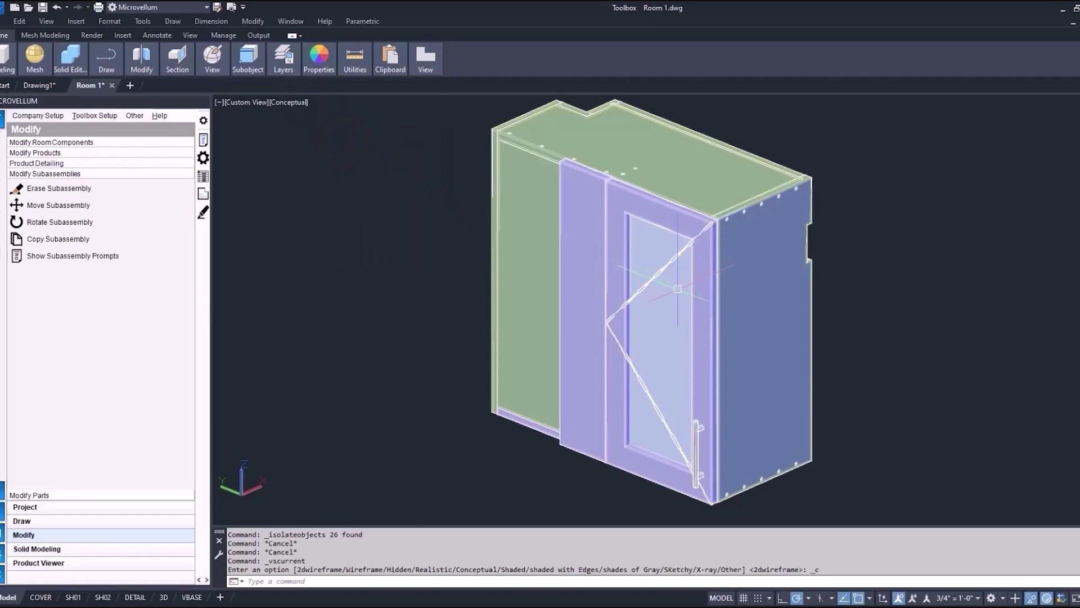
{"action": "mouse_move", "coordinate": [678, 291]}
{"action": "middle_mouse_down"}
{"action": "mouse_move", "coordinate": [648, 276]}
{"action": "mouse_move", "coordinate": [603, 282]}
{"action": "middle_mouse_up"}
{"action": "scroll", "coordinate": [601, 304], "scroll_direction": "up", "scroll_amount": 3}
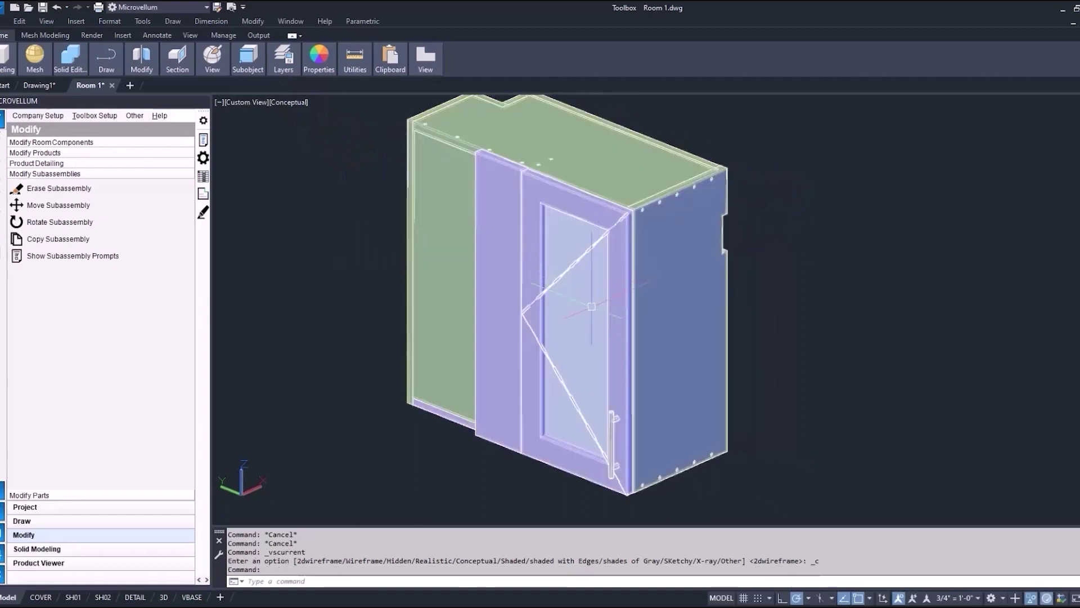
{"action": "mouse_move", "coordinate": [558, 332]}
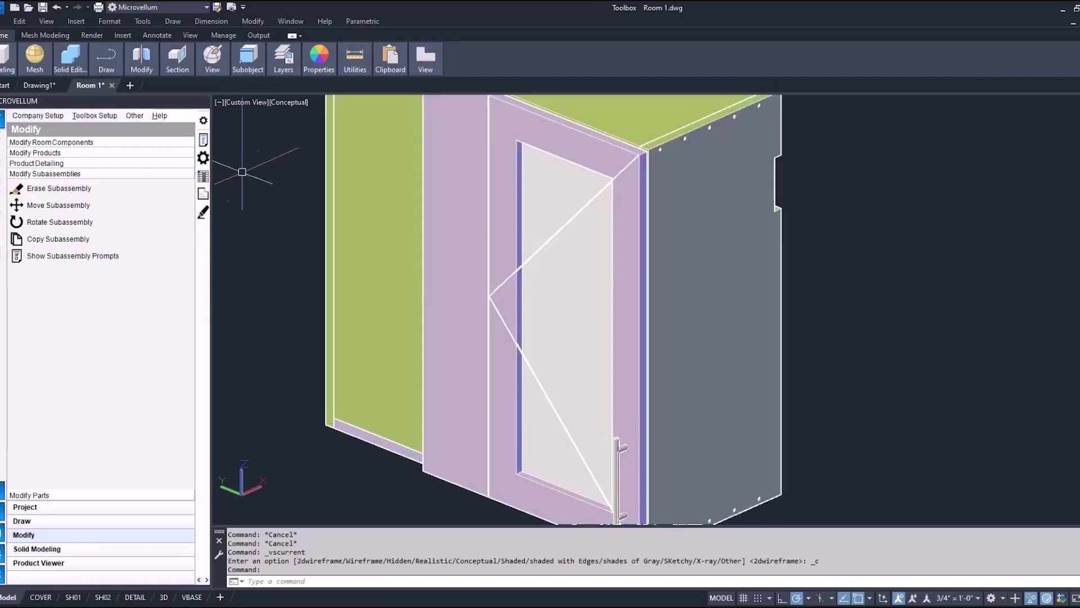
{"action": "left_click", "coordinate": [203, 158]}
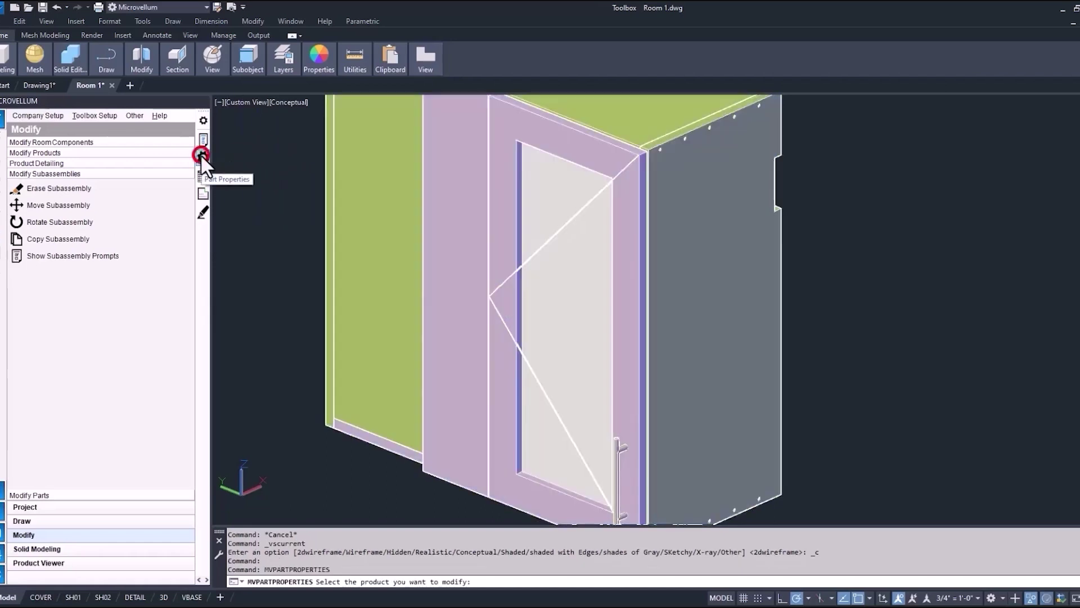
- Revert the 1.10 Upper Blind Corner's Finished Faces (10) subassembly to default, then save and redraw
{"action": "left_click", "coordinate": [555, 124]}
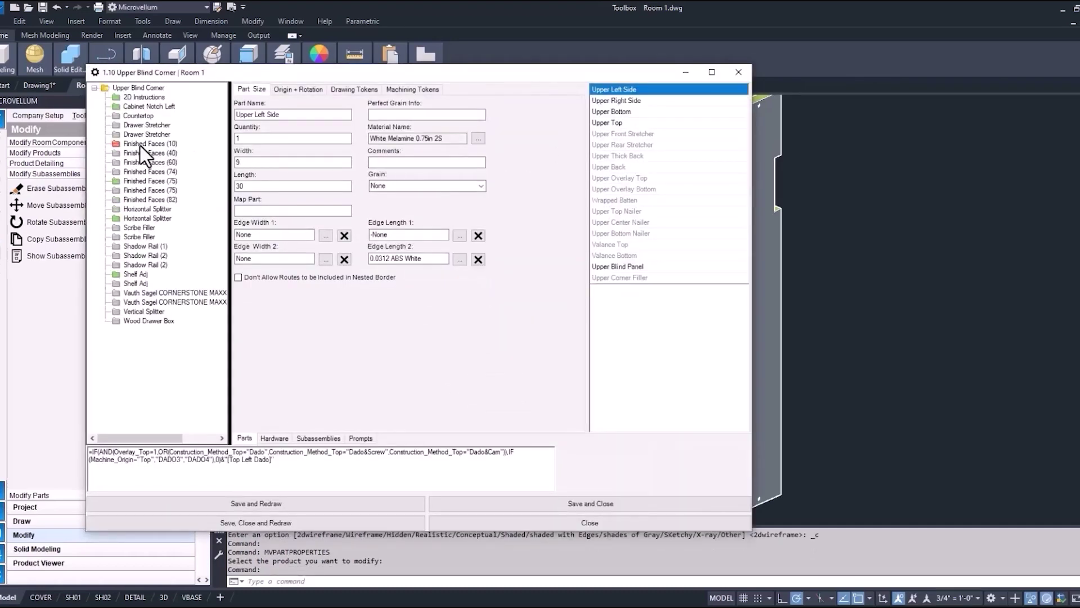
{"action": "left_click", "coordinate": [140, 144]}
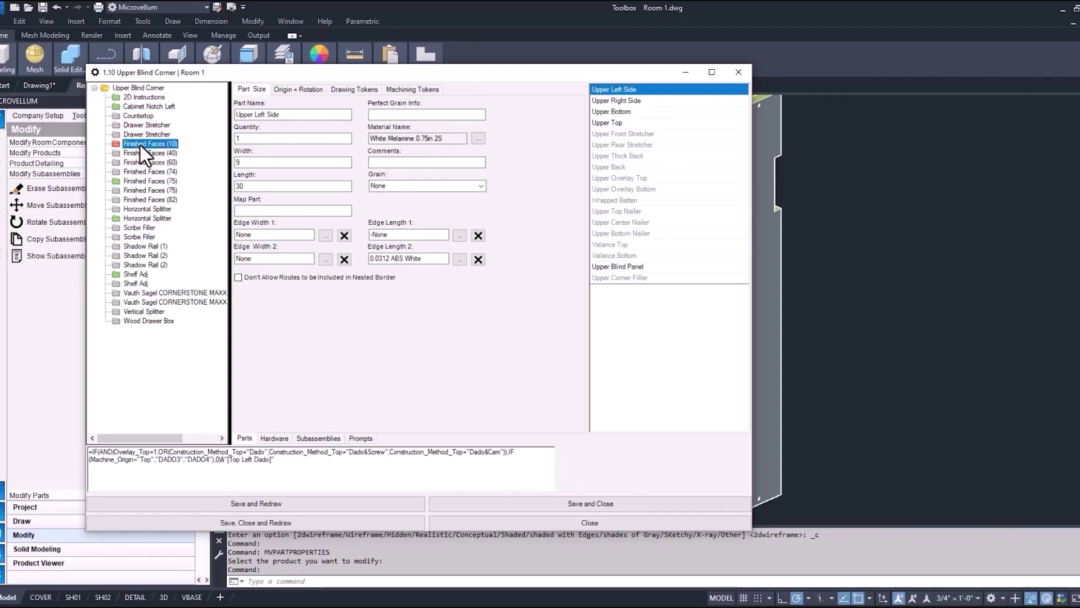
{"action": "right_click", "coordinate": [143, 143]}
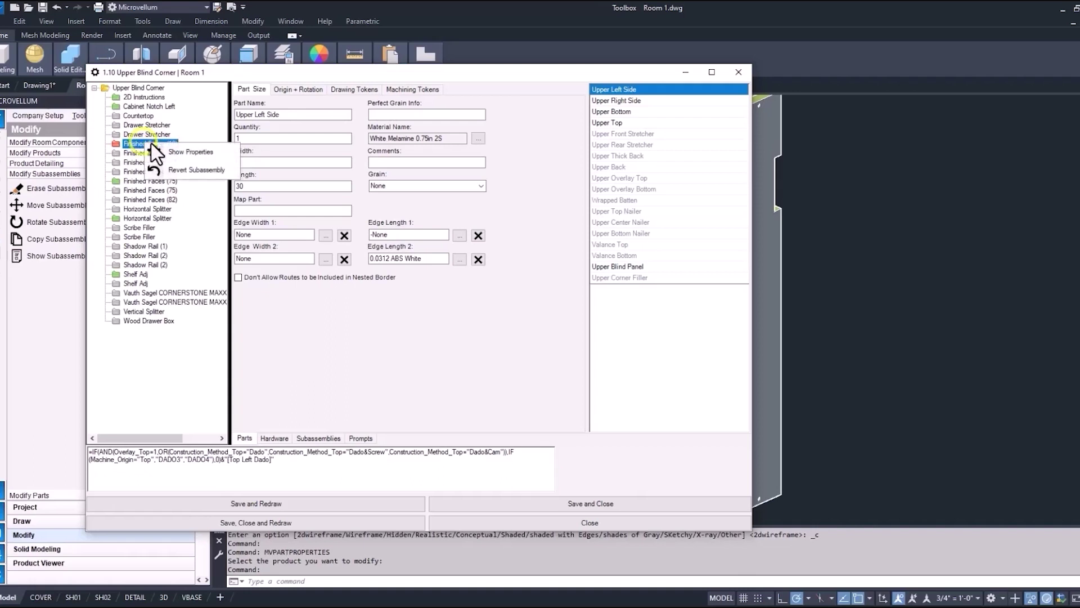
{"action": "left_click", "coordinate": [180, 170]}
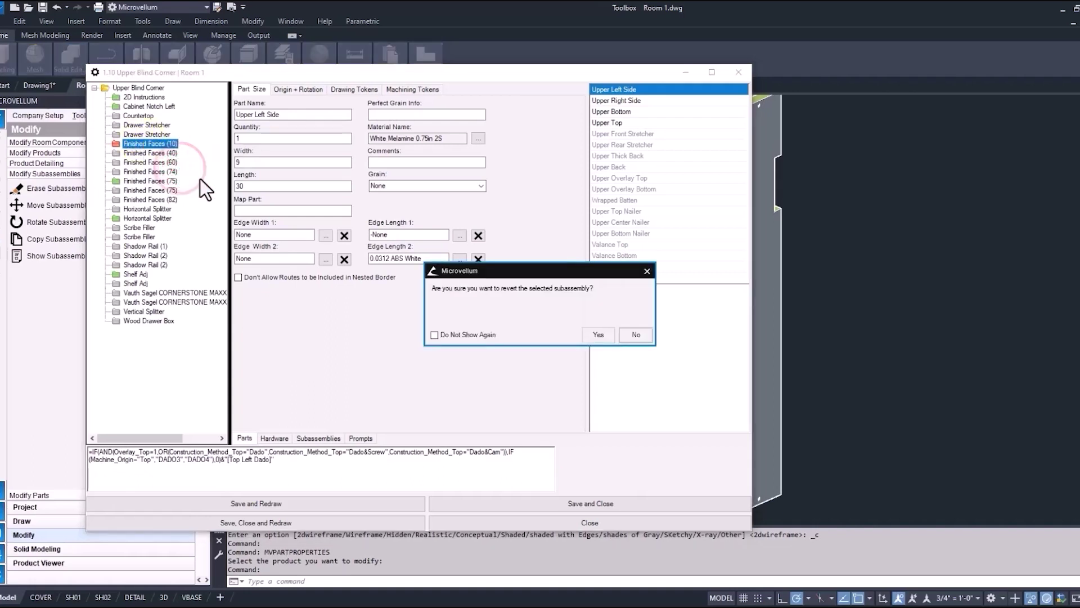
{"action": "left_click", "coordinate": [602, 334]}
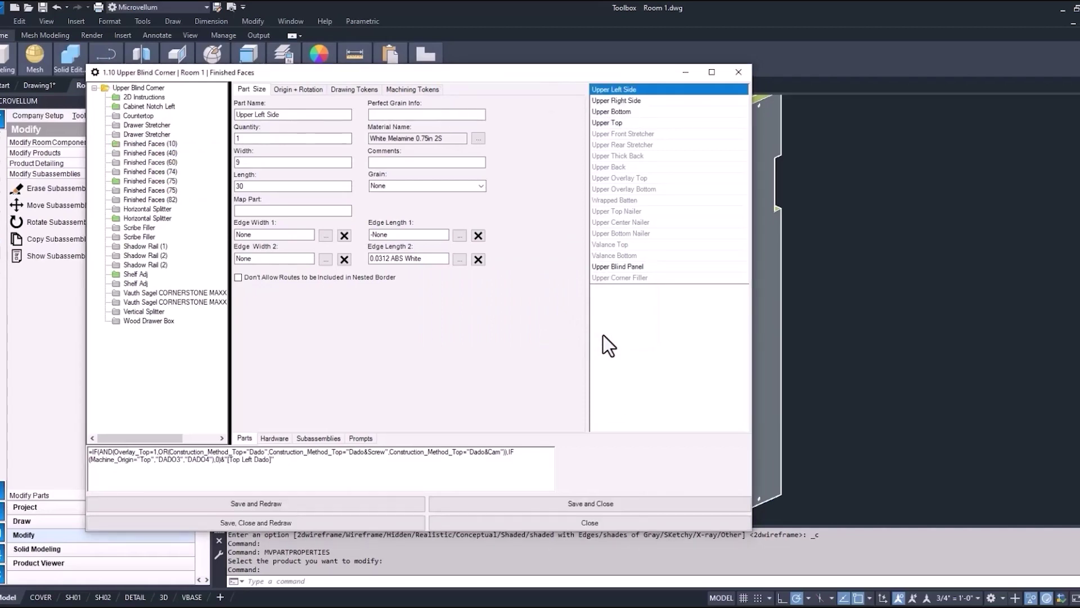
{"action": "left_click", "coordinate": [371, 519]}
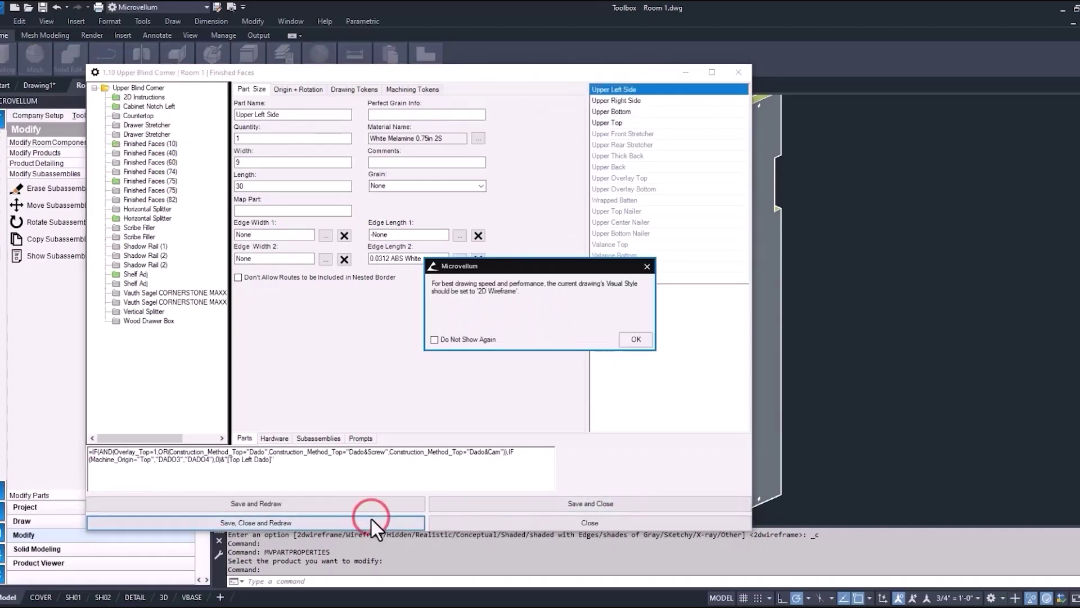
{"action": "key", "text": "Return"}
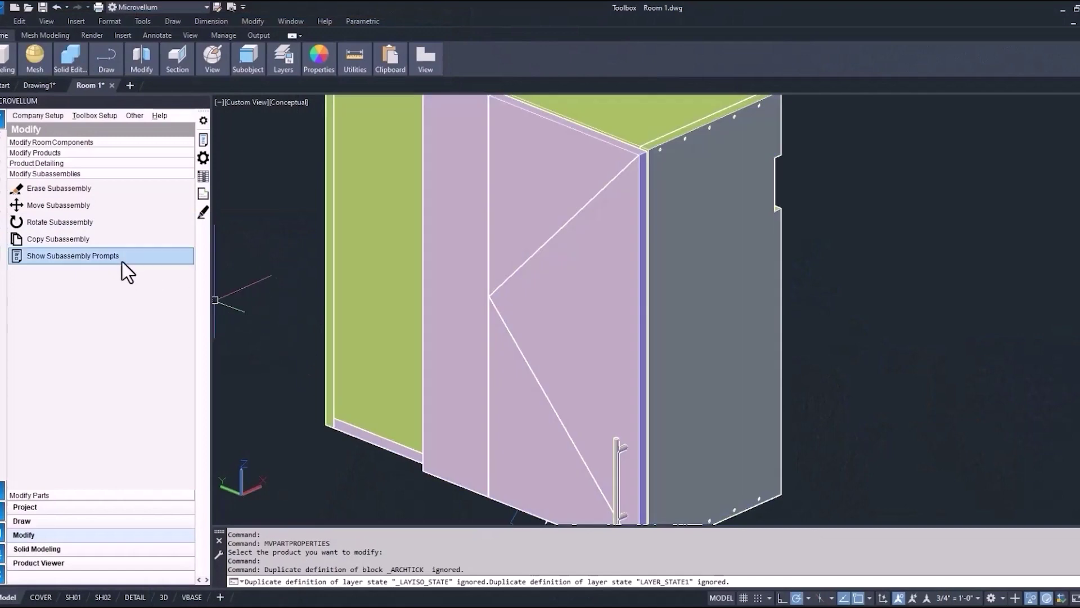
- Enable Glass Door in the blind corner cabinet door's subassembly prompts and save the change
{"action": "left_click", "coordinate": [118, 256]}
{"action": "left_click", "coordinate": [563, 130]}
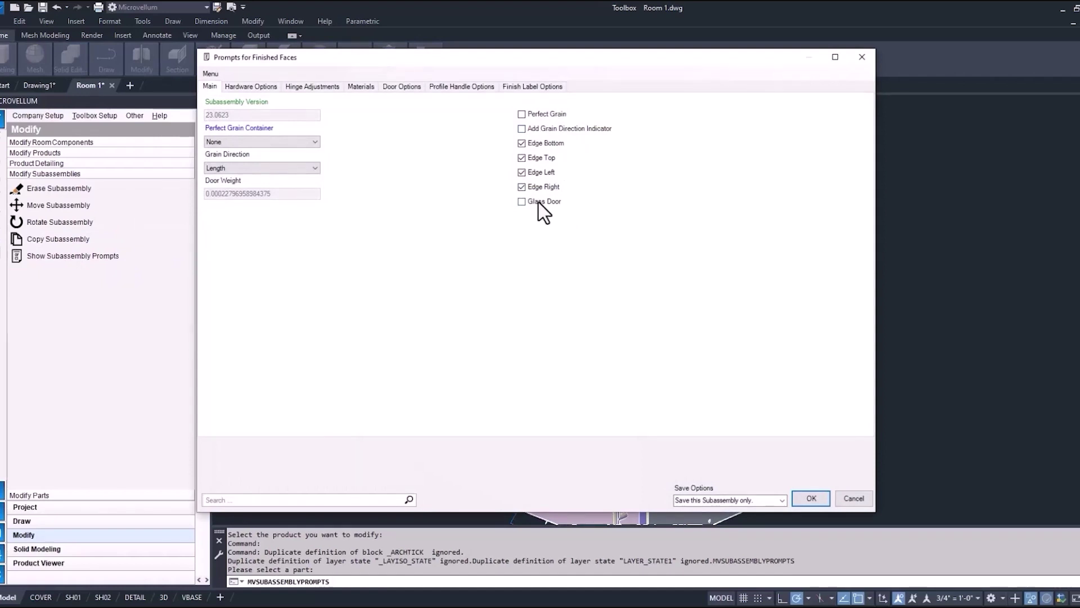
{"action": "left_click", "coordinate": [539, 202]}
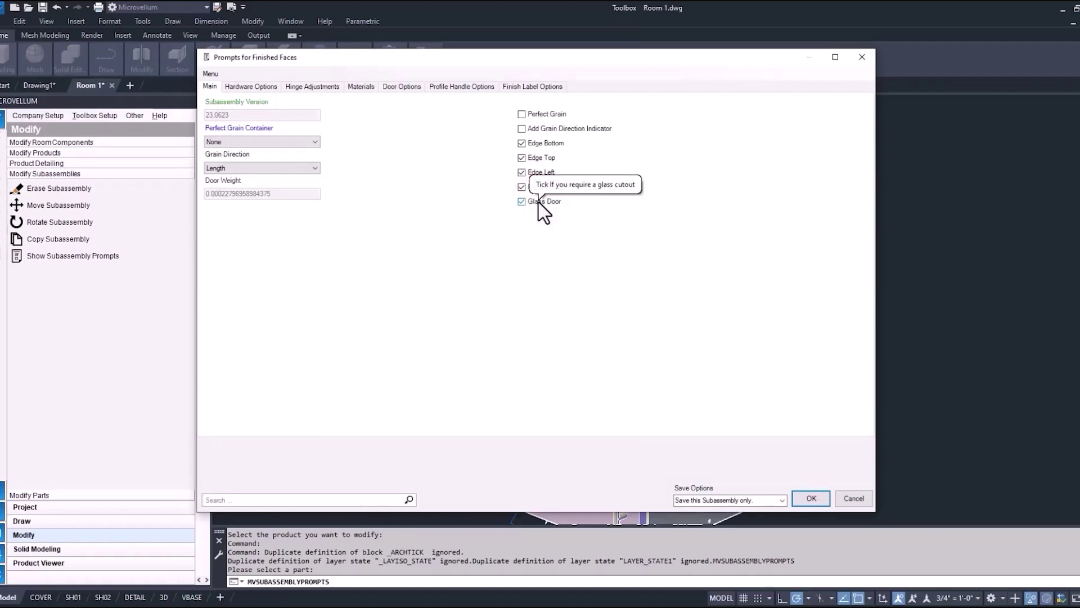
{"action": "left_click", "coordinate": [815, 494]}
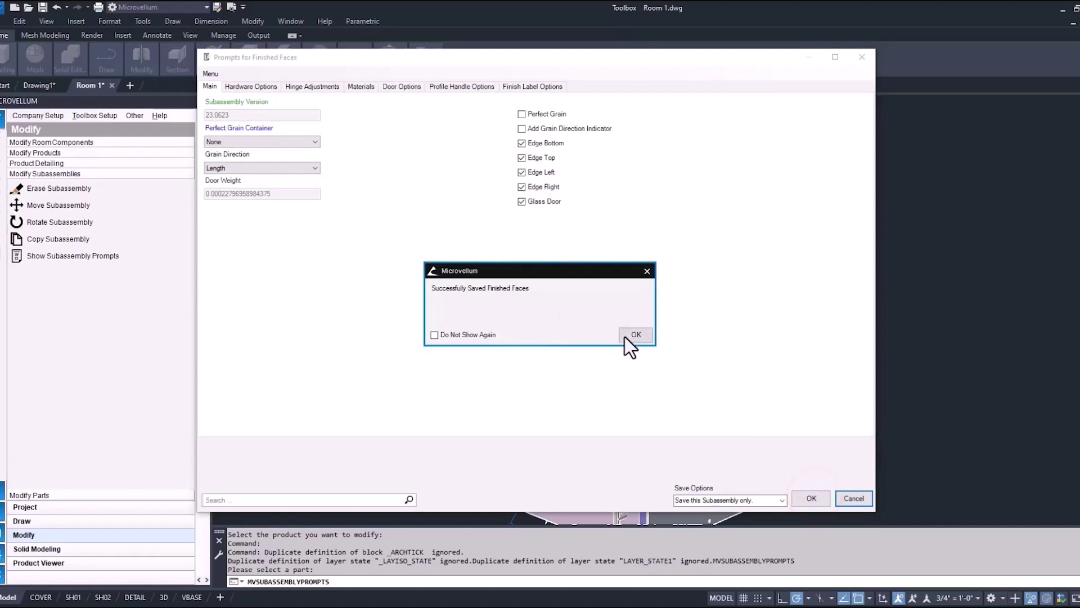
{"action": "left_click", "coordinate": [632, 335]}
{"action": "left_click", "coordinate": [203, 176]}
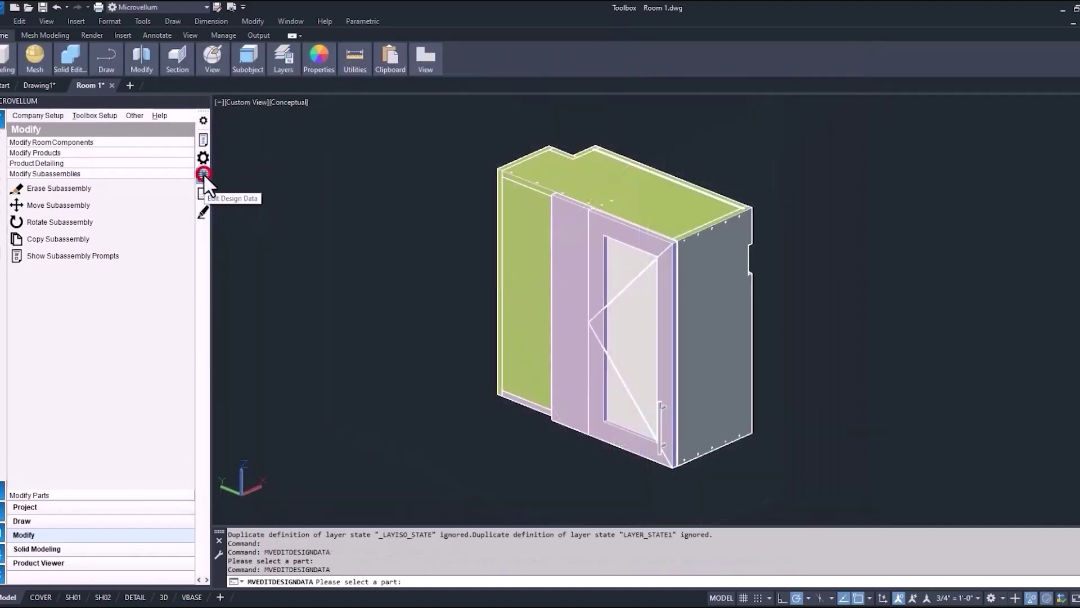
- Open the 1.10 Upper Blind Corner design data on its Subassemblies sheet and review the part entries
{"action": "left_click", "coordinate": [502, 219]}
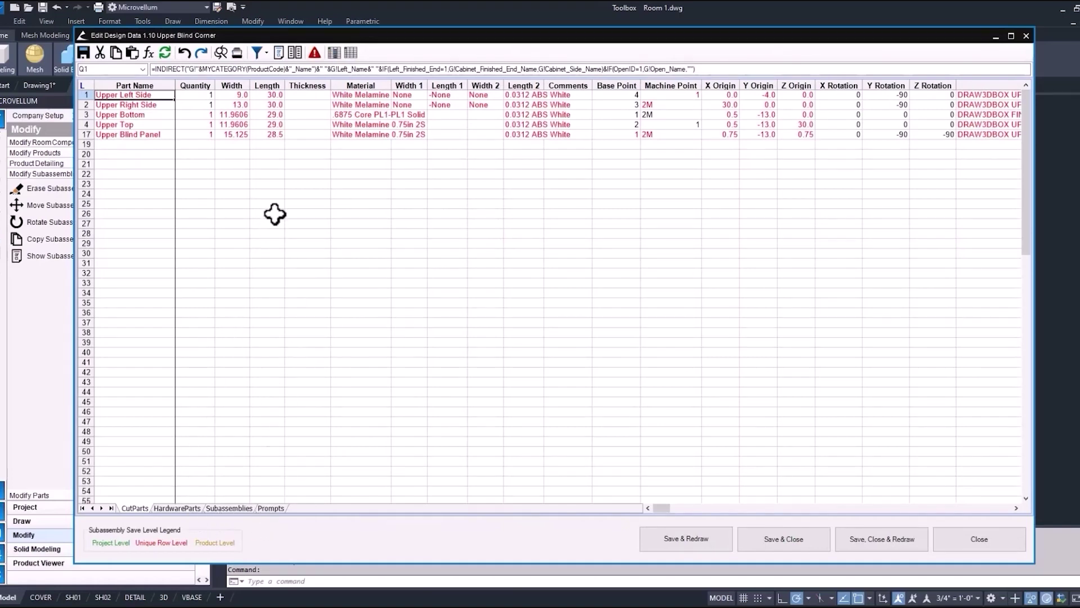
{"action": "left_click", "coordinate": [223, 509]}
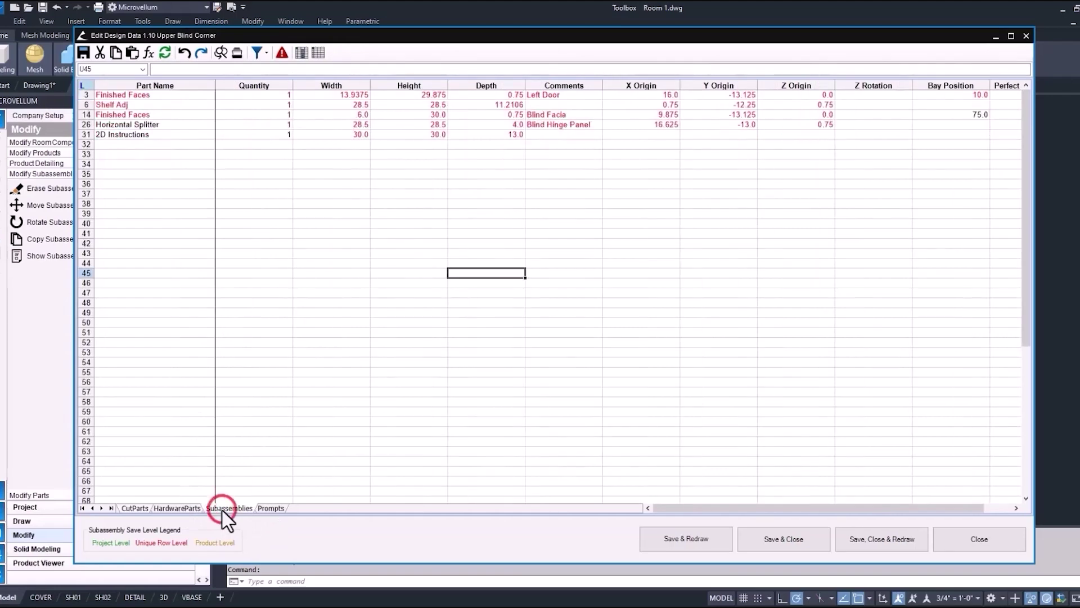
{"action": "left_click", "coordinate": [152, 104]}
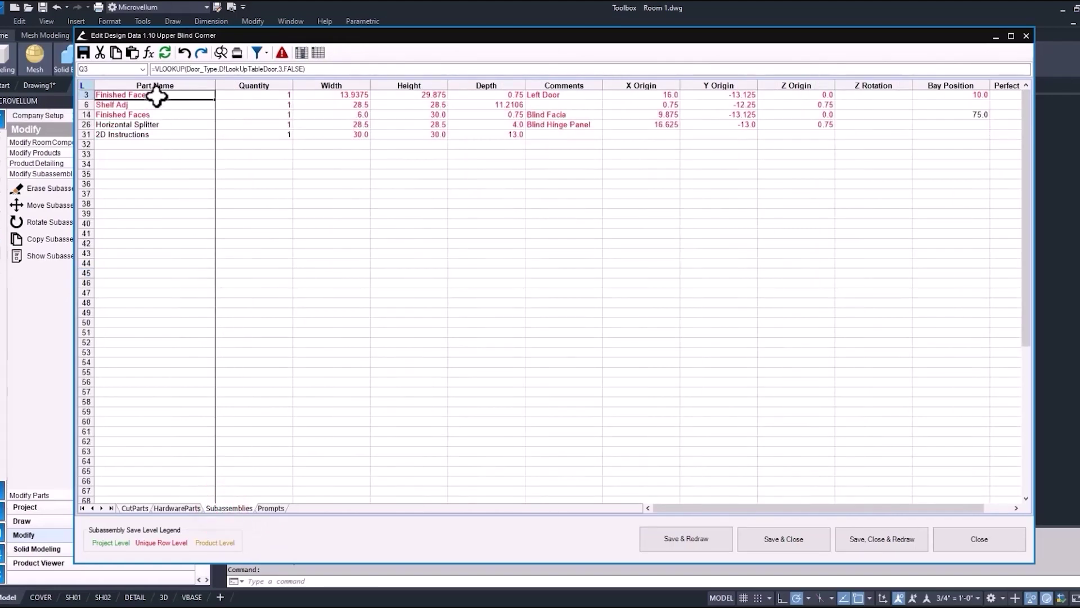
{"action": "left_click", "coordinate": [150, 114]}
{"action": "left_click", "coordinate": [151, 124]}
{"action": "left_click", "coordinate": [150, 134]}
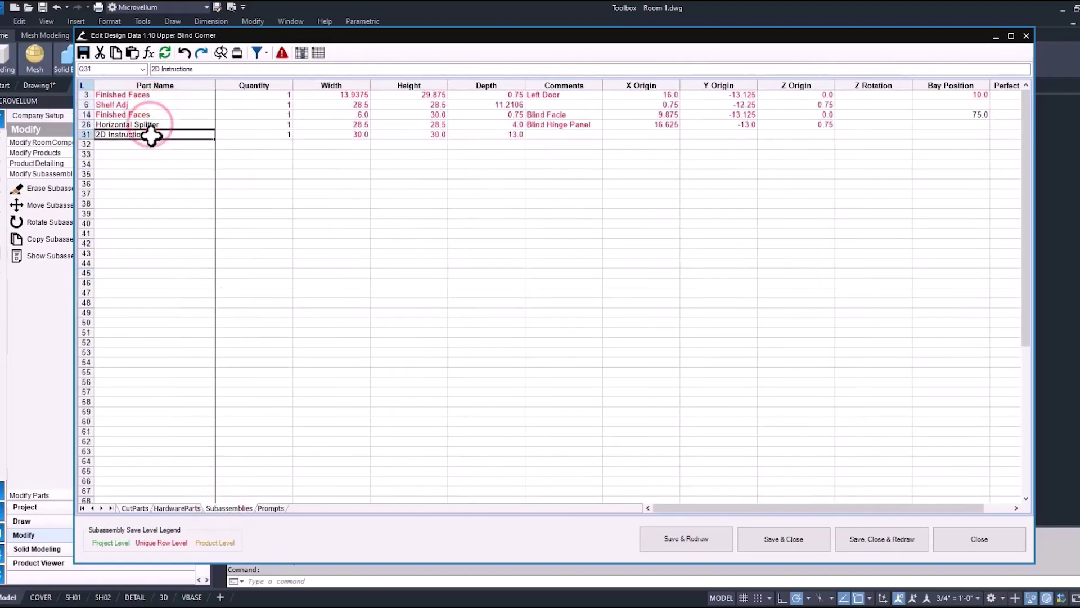
- Switch the part filter to Show All Parts, then back to Show Included Parts
{"action": "left_click", "coordinate": [264, 50]}
{"action": "left_click", "coordinate": [269, 65]}
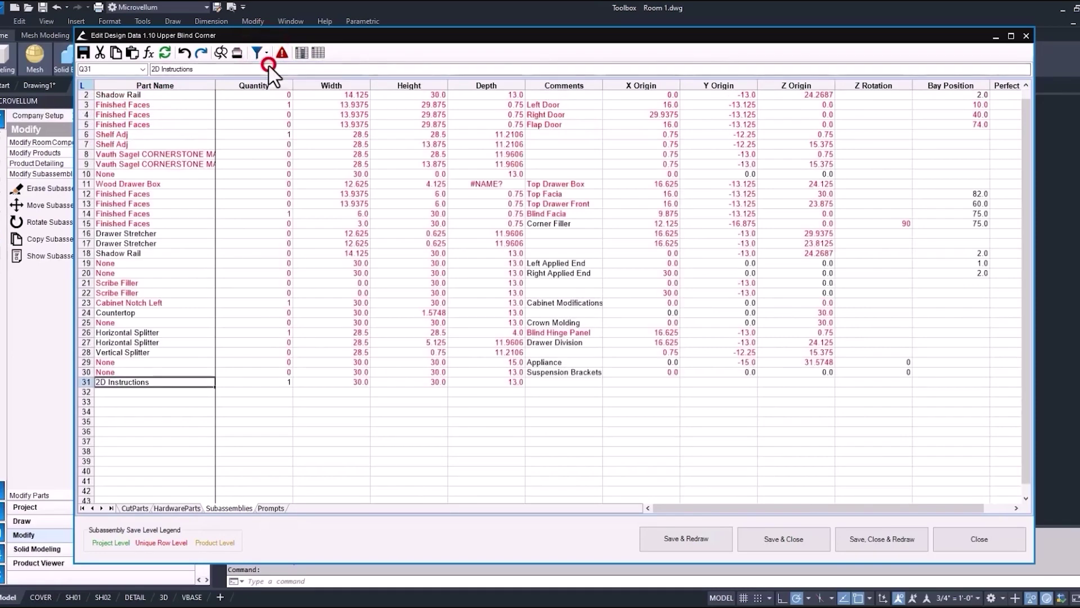
{"action": "left_click", "coordinate": [268, 53]}
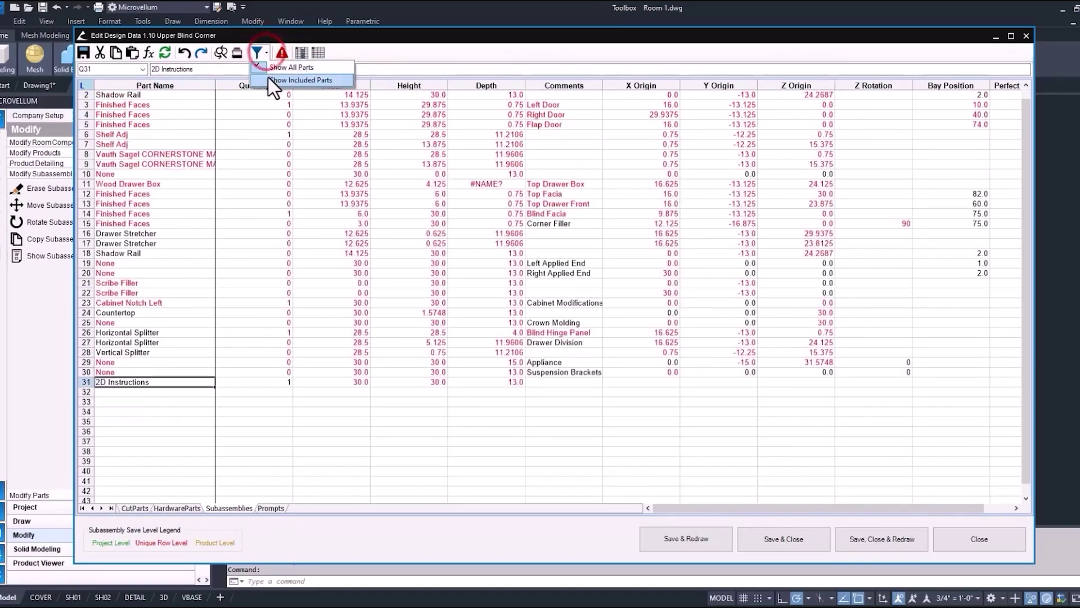
{"action": "left_click", "coordinate": [268, 77]}
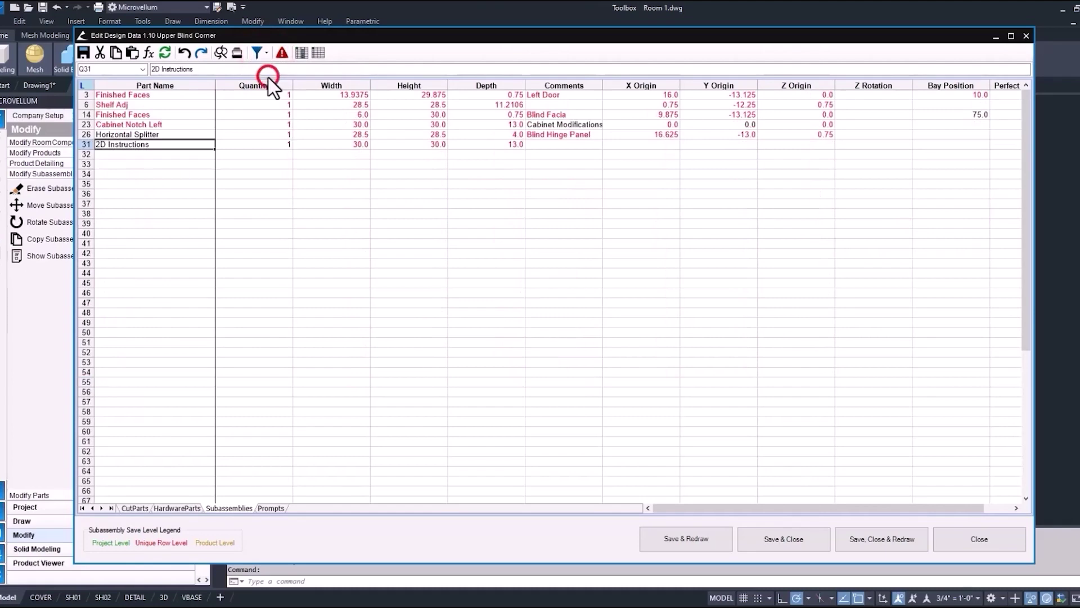
- Inspect the Finished Faces name and Left Door and Blind Facia comment formulas
{"action": "left_click", "coordinate": [193, 97]}
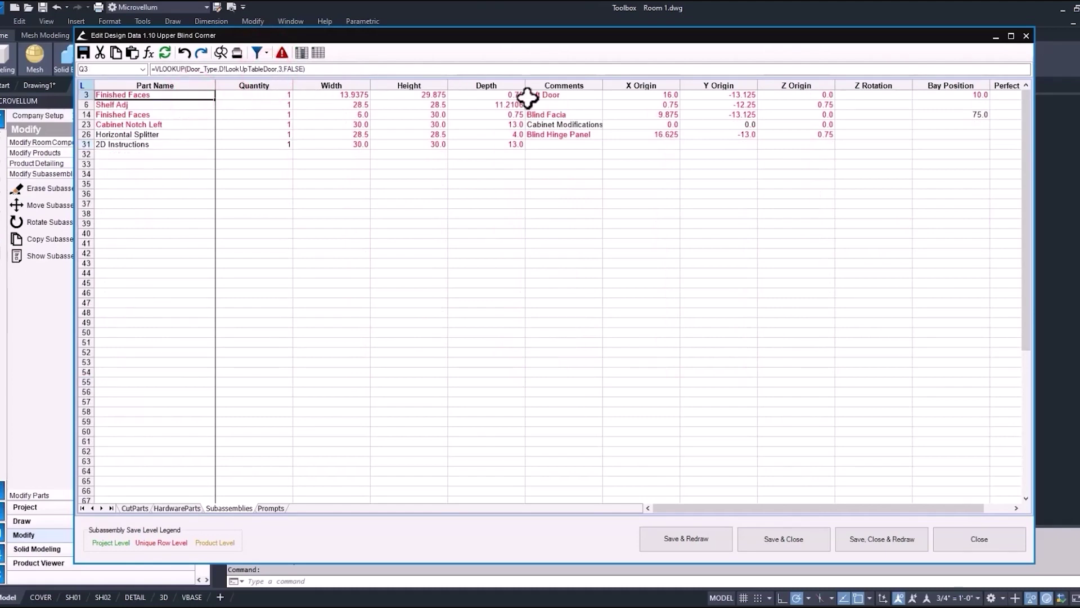
{"action": "left_click", "coordinate": [564, 97]}
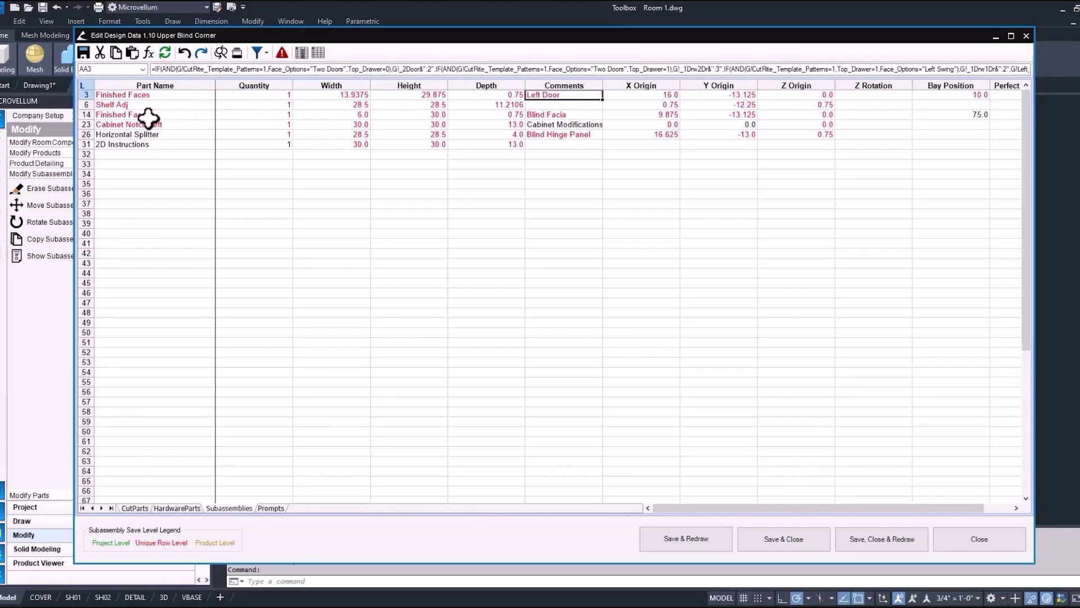
{"action": "left_click", "coordinate": [173, 112]}
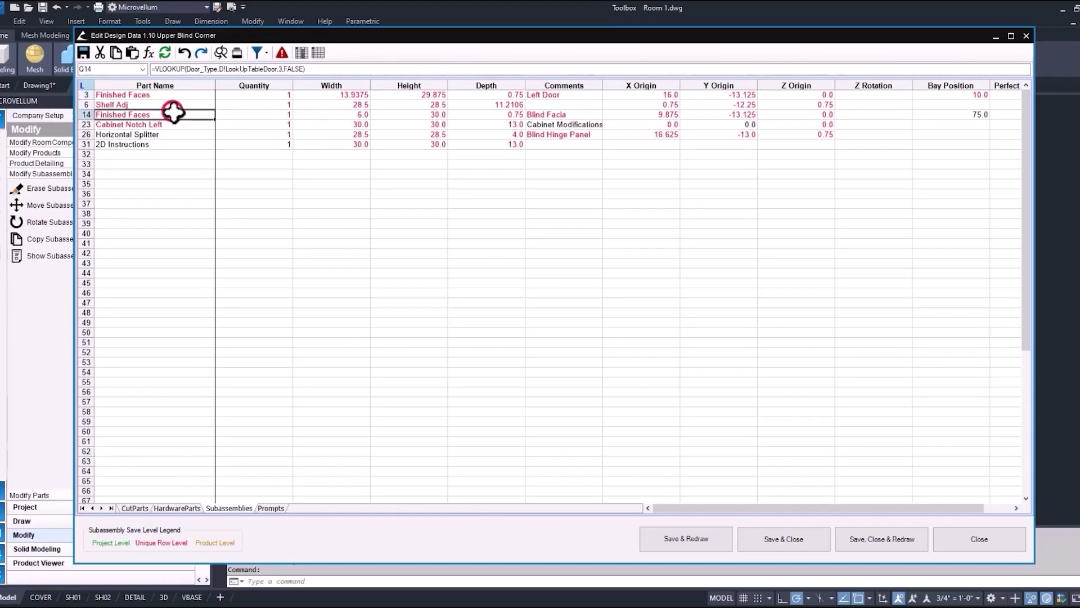
{"action": "left_click", "coordinate": [553, 114]}
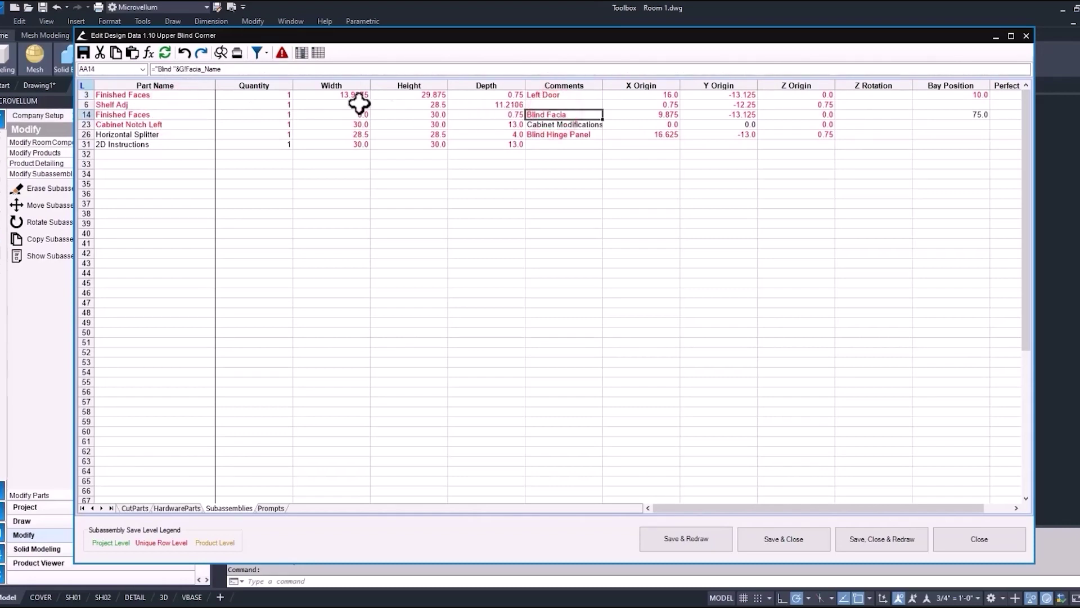
{"action": "left_click", "coordinate": [177, 95]}
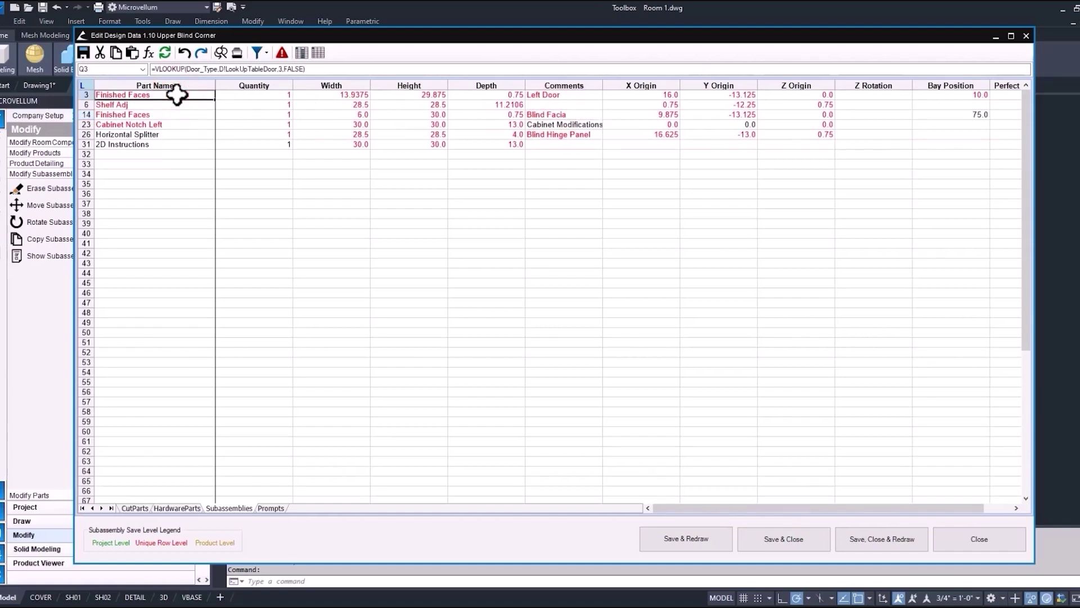
{"action": "right_click", "coordinate": [176, 94]}
- Show the Finished Faces subassembly file and open its Prompts sheet
{"action": "left_click", "coordinate": [209, 102]}
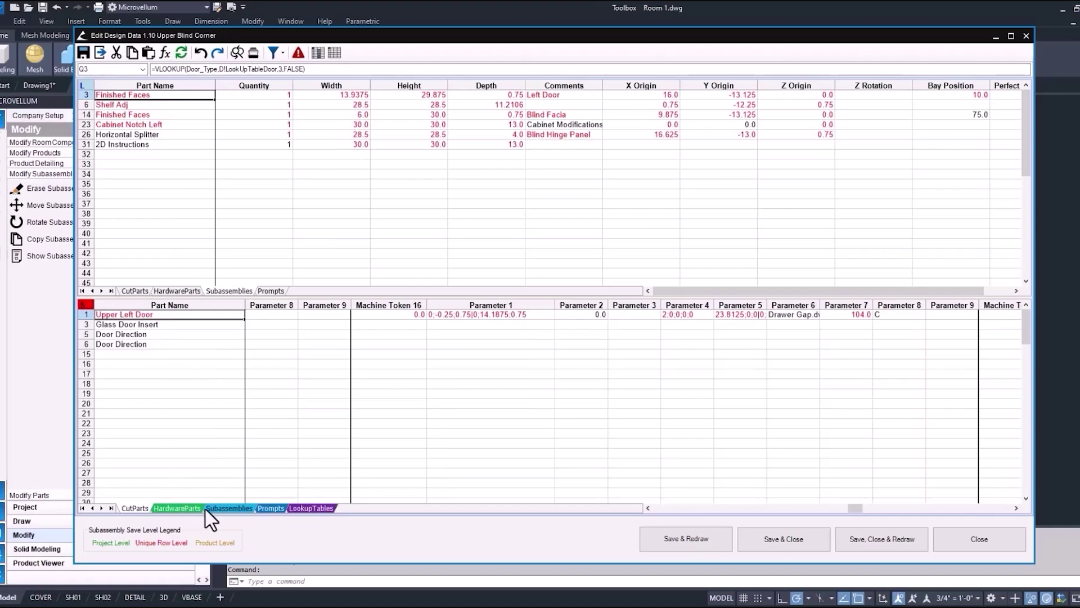
{"action": "left_click", "coordinate": [271, 508]}
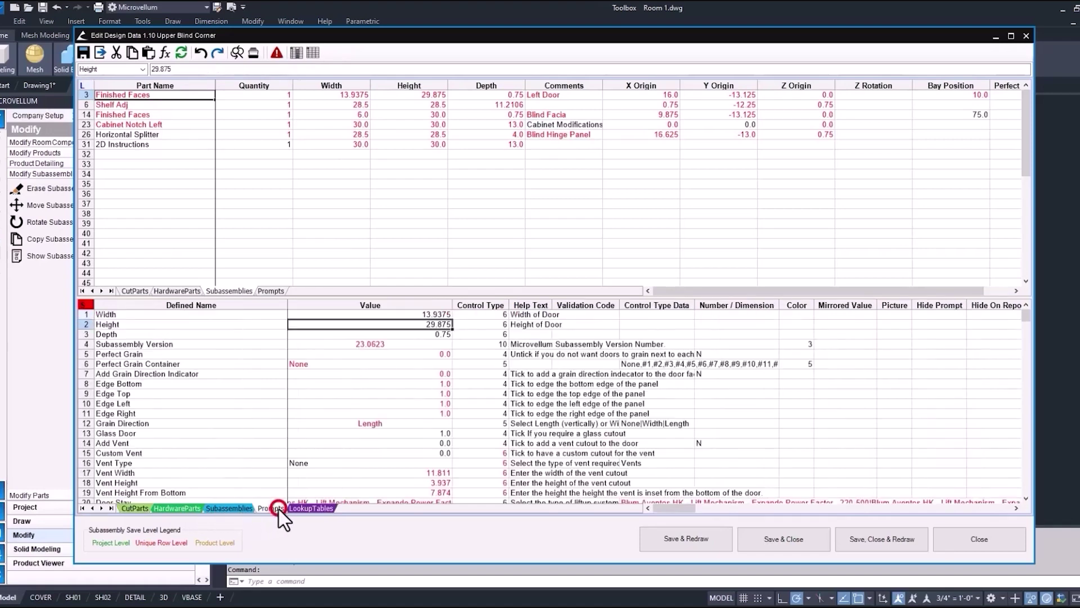
{"action": "left_click", "coordinate": [182, 327]}
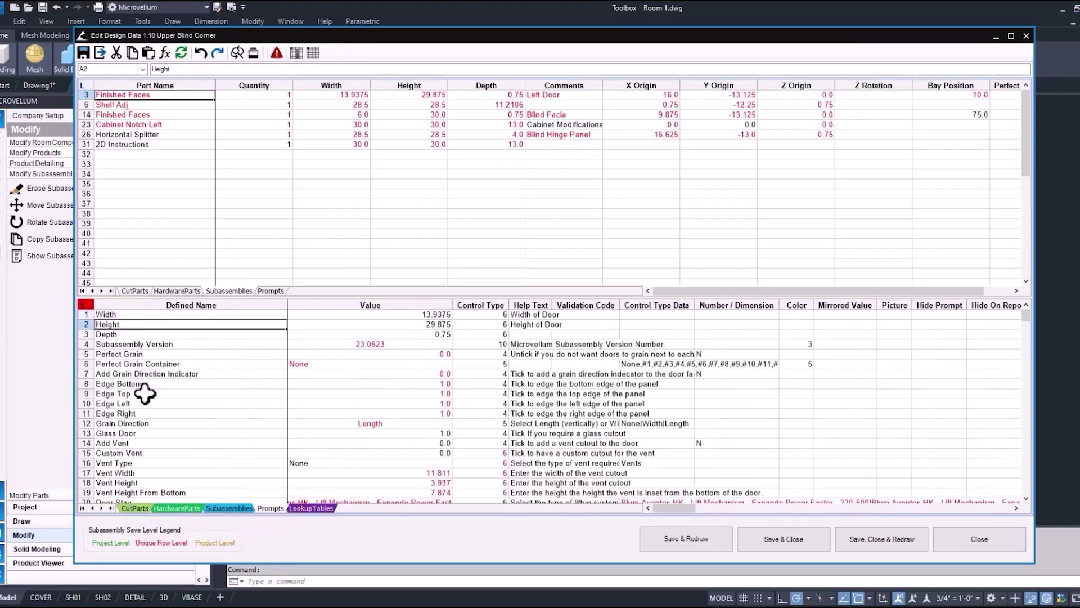
{"action": "left_click", "coordinate": [145, 434]}
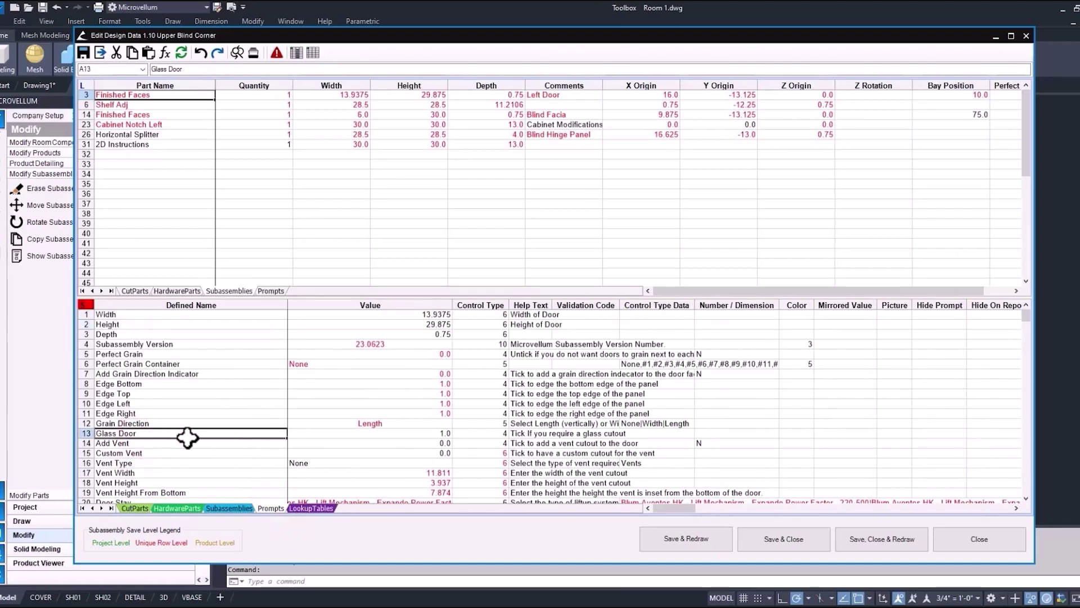
- Check the Glass Door prompt: value 1 and control type 4
{"action": "left_click", "coordinate": [143, 68]}
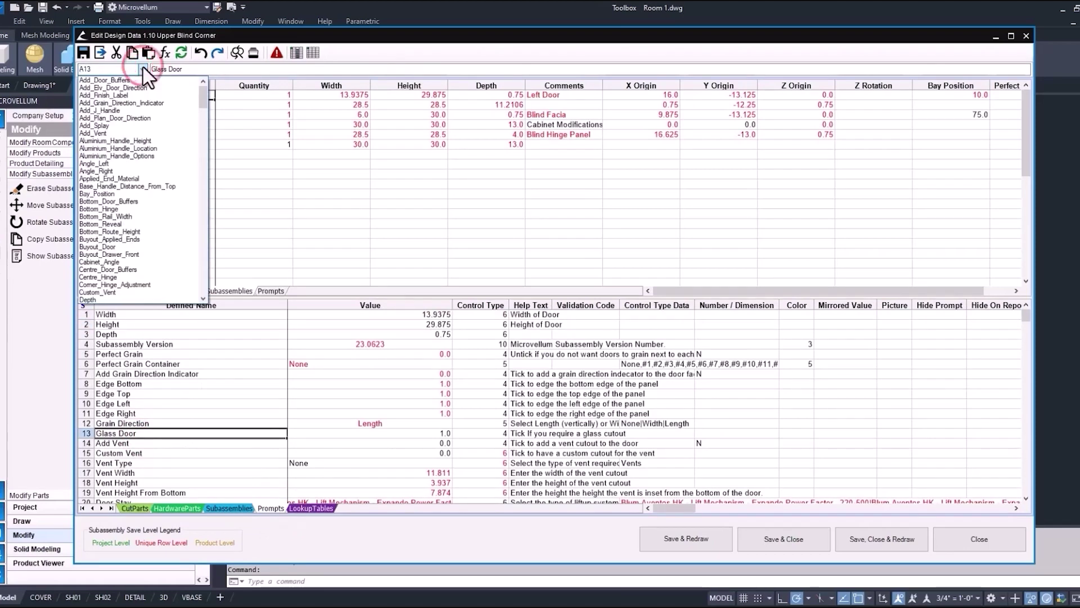
{"action": "mouse_move", "coordinate": [203, 91]}
{"action": "left_mouse_down"}
{"action": "mouse_move", "coordinate": [201, 137]}
{"action": "mouse_move", "coordinate": [203, 96]}
{"action": "left_mouse_up"}
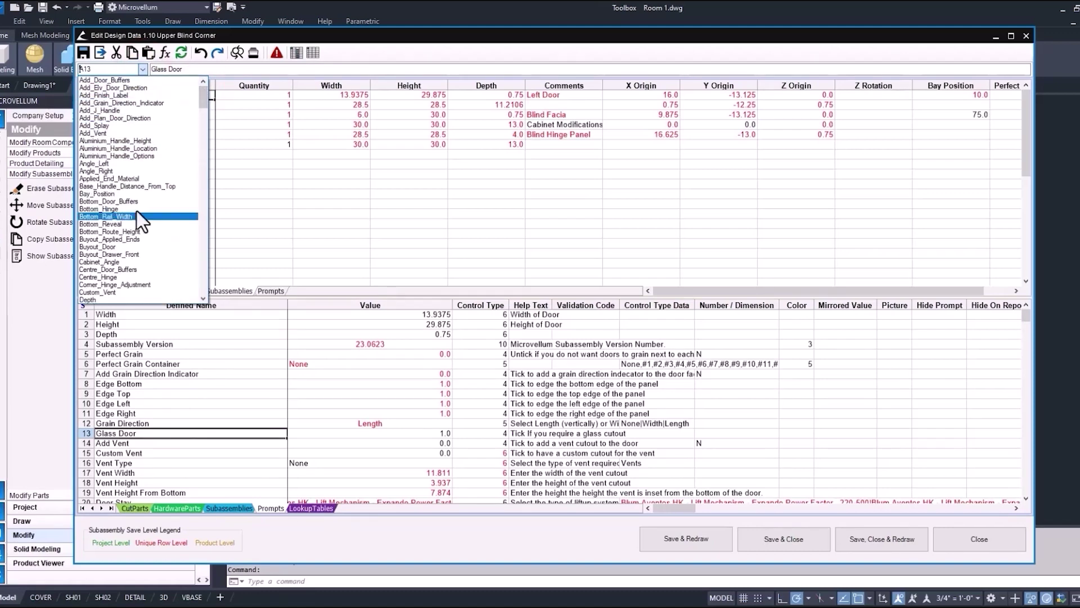
{"action": "left_click", "coordinate": [144, 419]}
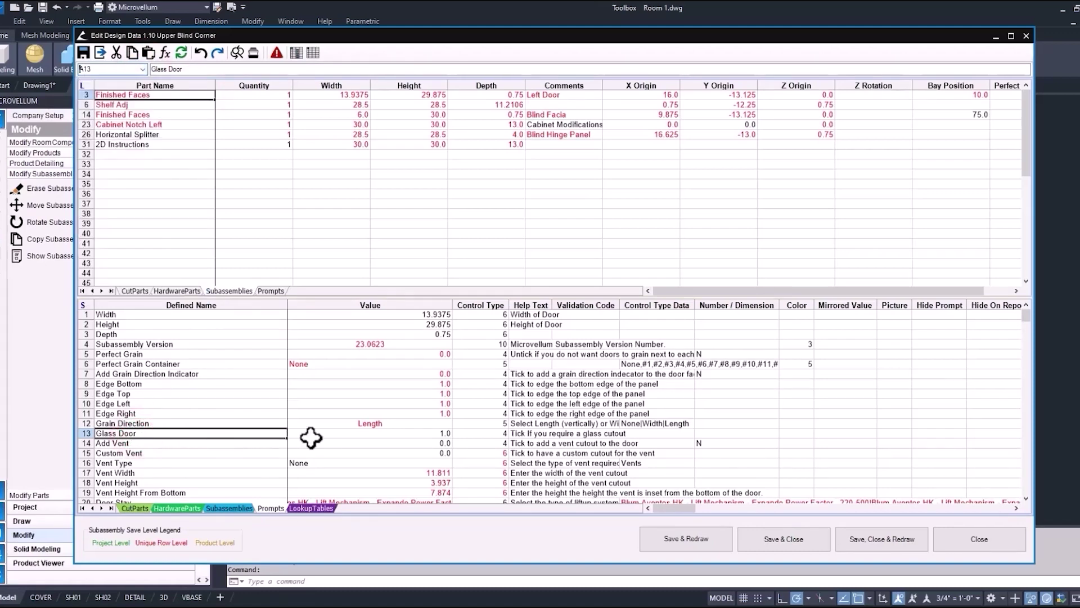
{"action": "left_click", "coordinate": [343, 437]}
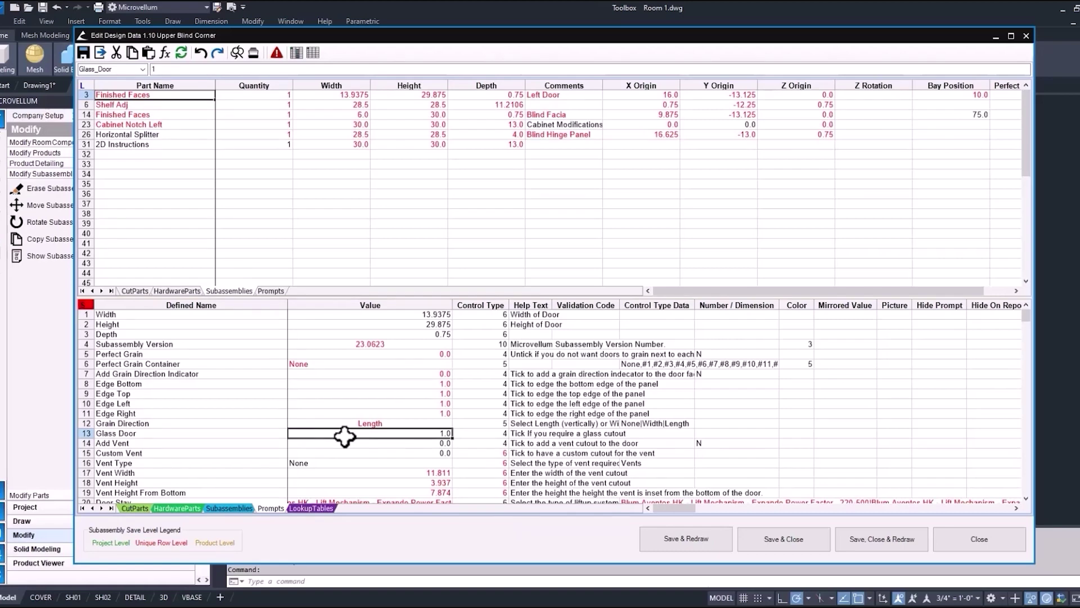
{"action": "left_click", "coordinate": [482, 435]}
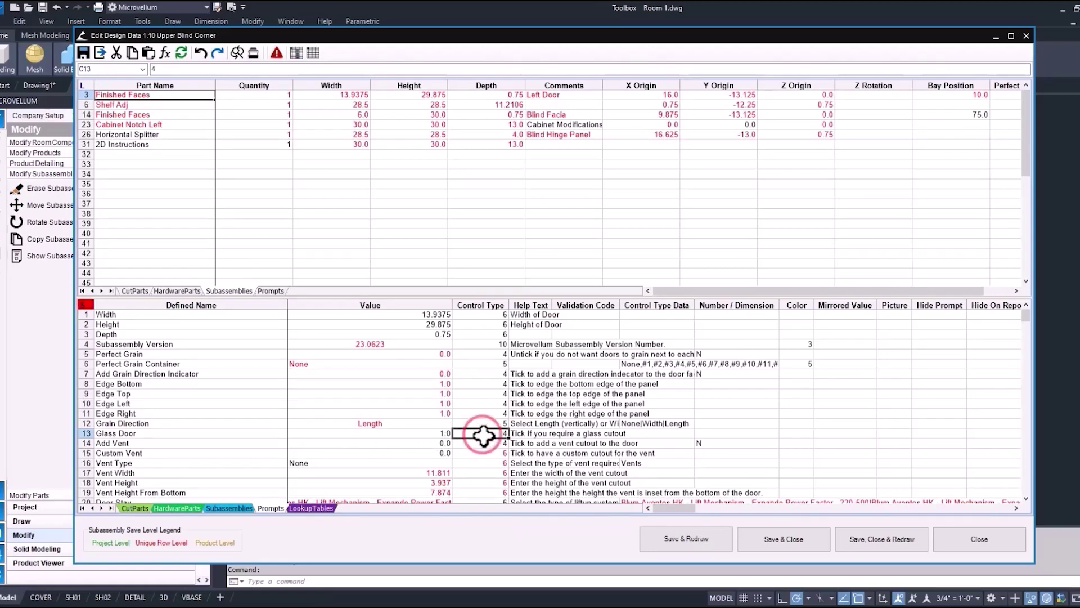